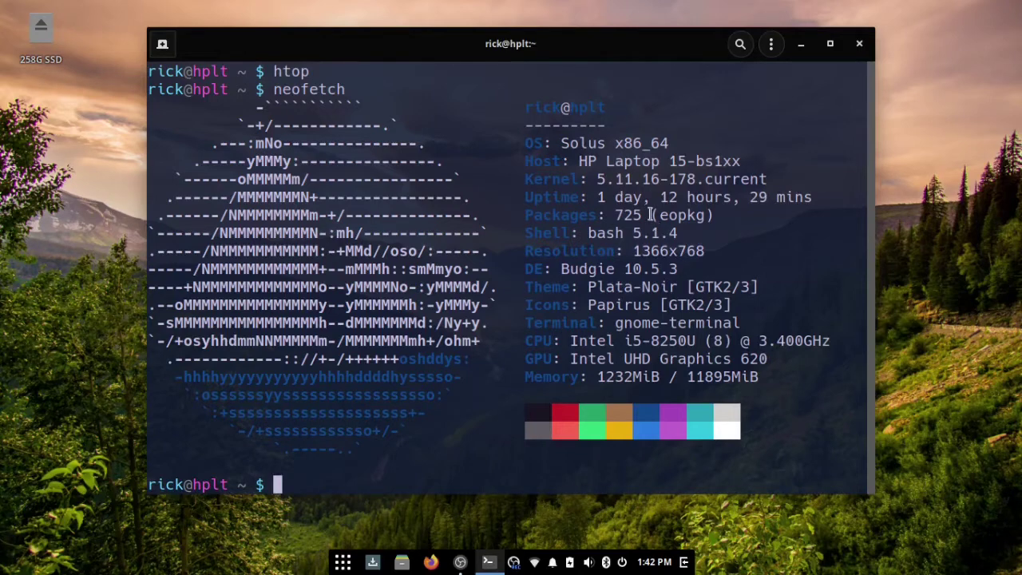
Step: Highlight the package count in the neofetch output and close the terminal
{"action": "left_click_drag", "start_coordinate": [651, 214], "coordinate": [614, 214]}
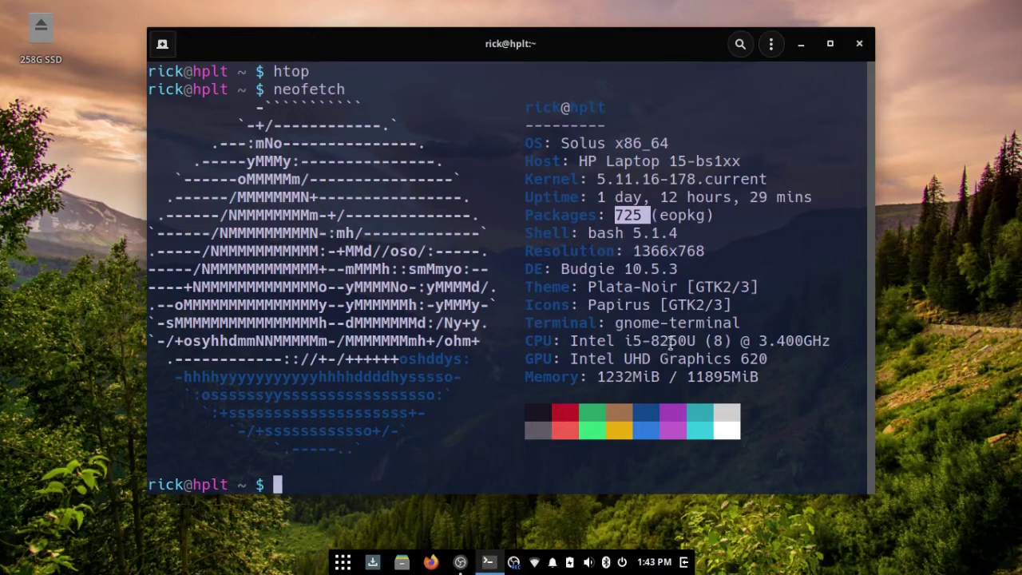
{"action": "left_click", "coordinate": [859, 44]}
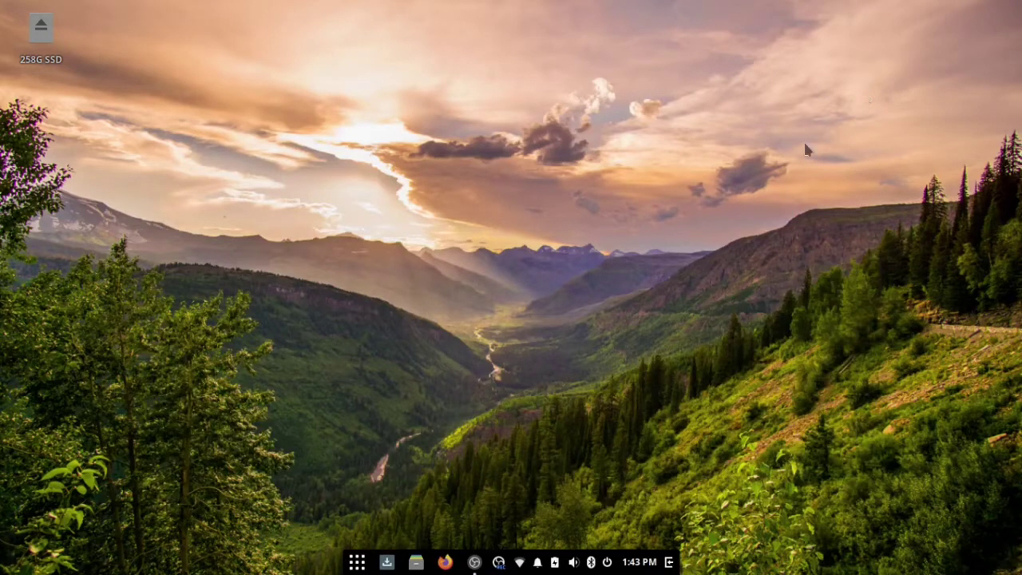
Step: Open the system settings and examine the hardware and operating system details on the About page
{"action": "right_click", "coordinate": [669, 251]}
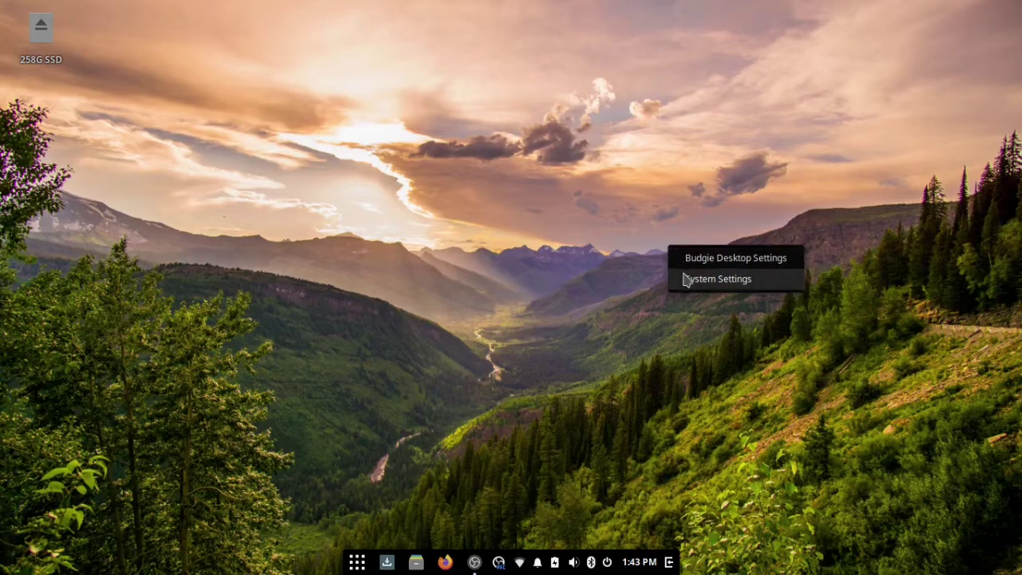
{"action": "left_click", "coordinate": [685, 278]}
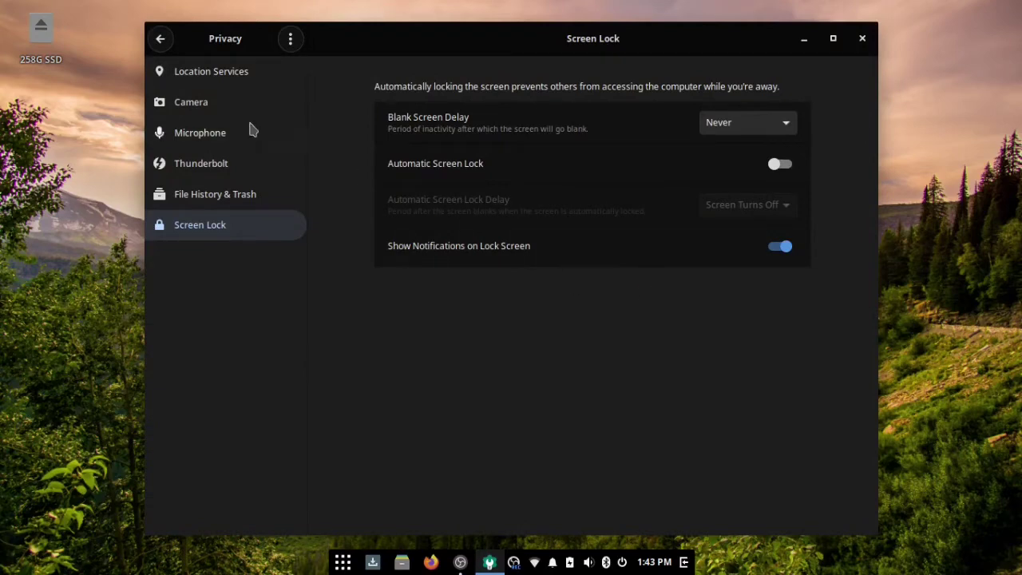
{"action": "left_click", "coordinate": [162, 40]}
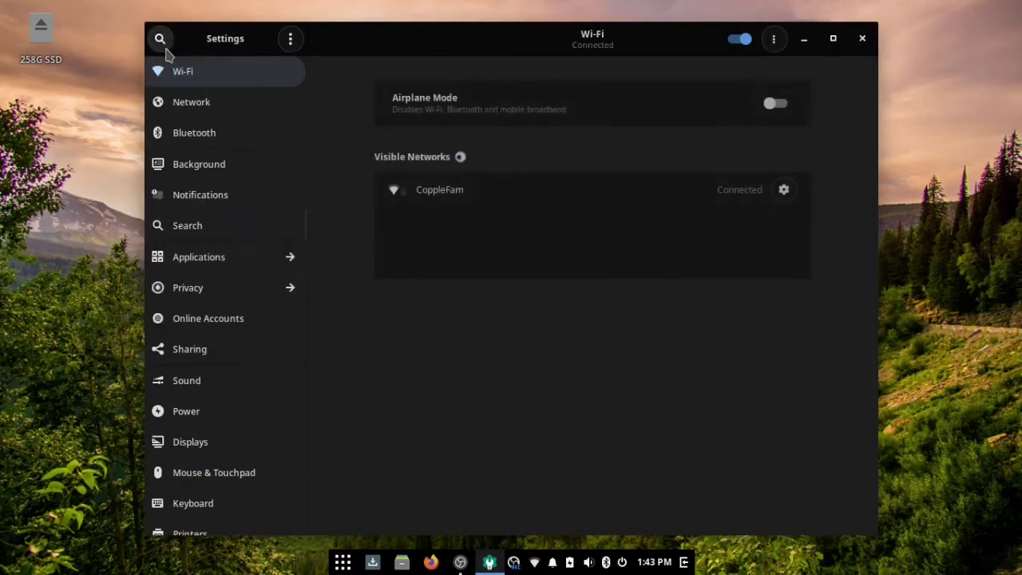
{"action": "scroll", "coordinate": [192, 184], "scroll_direction": "down", "scroll_amount": 6}
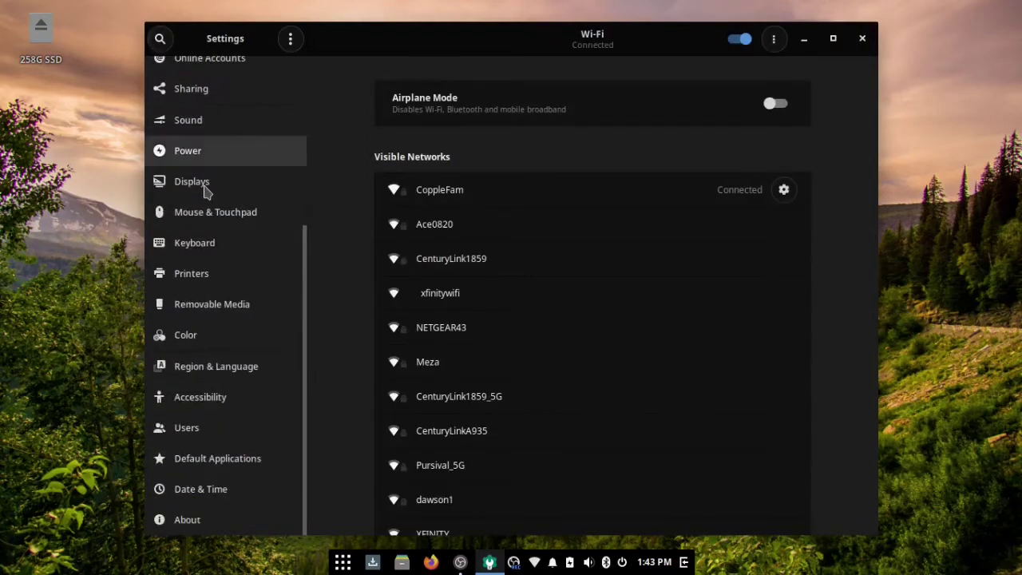
{"action": "left_click", "coordinate": [182, 529]}
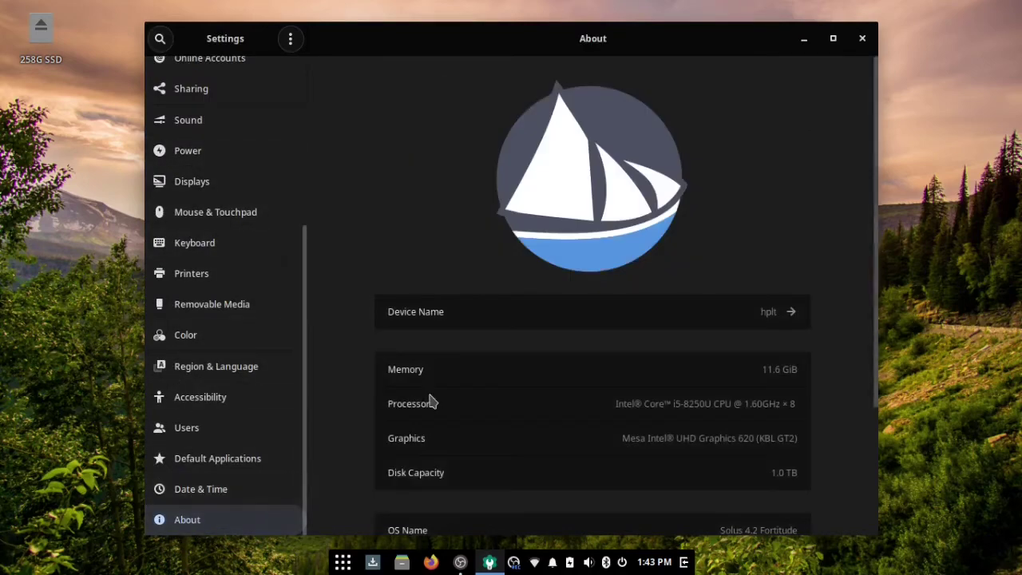
{"action": "scroll", "coordinate": [429, 399], "scroll_direction": "down", "scroll_amount": 3}
{"action": "scroll", "coordinate": [428, 399], "scroll_direction": "down", "scroll_amount": 2}
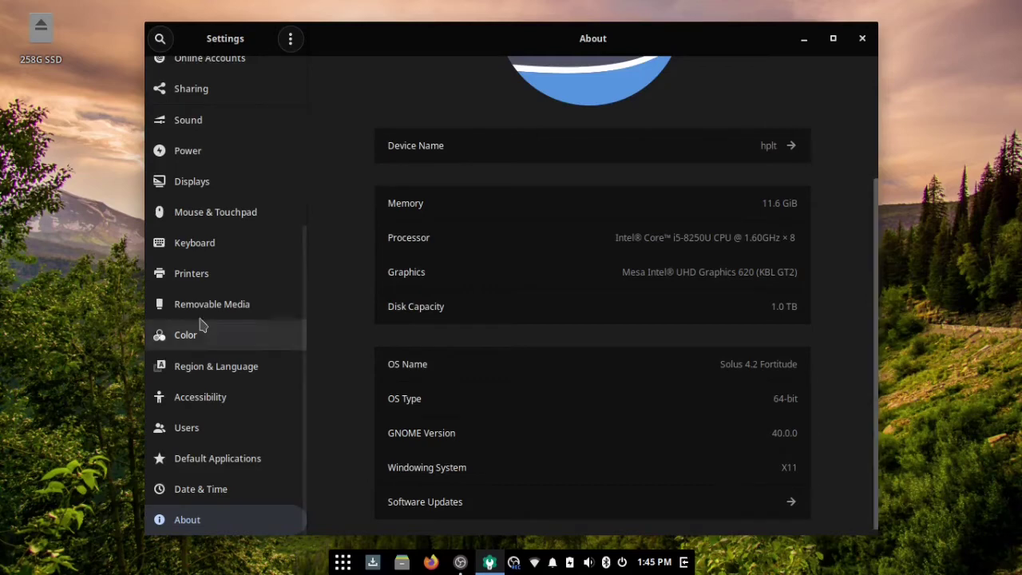
Step: Try the night waterfront picture and the teal abstract picture as desktop backgrounds in the system settings
{"action": "scroll", "coordinate": [200, 324], "scroll_direction": "up", "scroll_amount": 6}
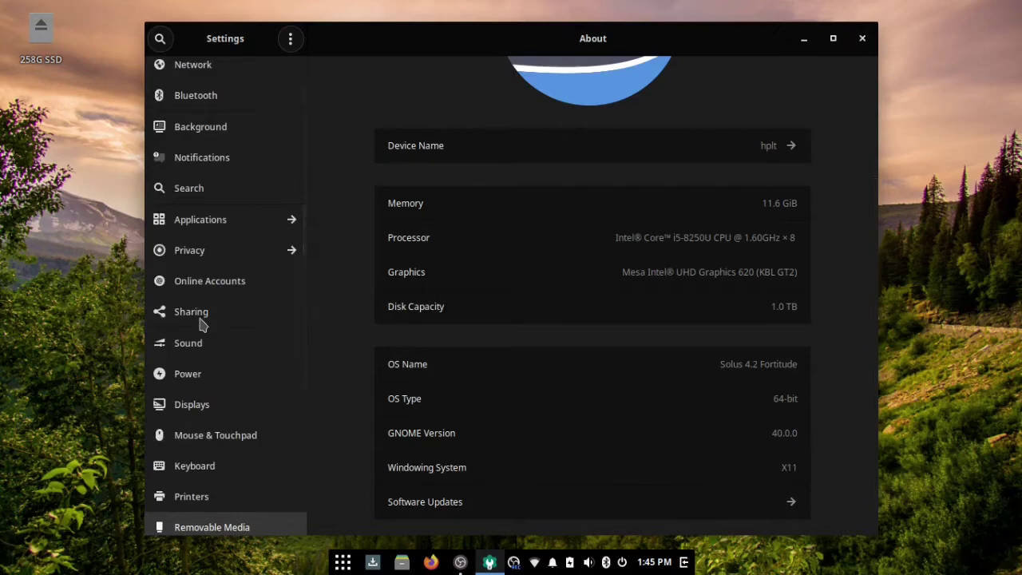
{"action": "scroll", "coordinate": [200, 324], "scroll_direction": "up", "scroll_amount": 1}
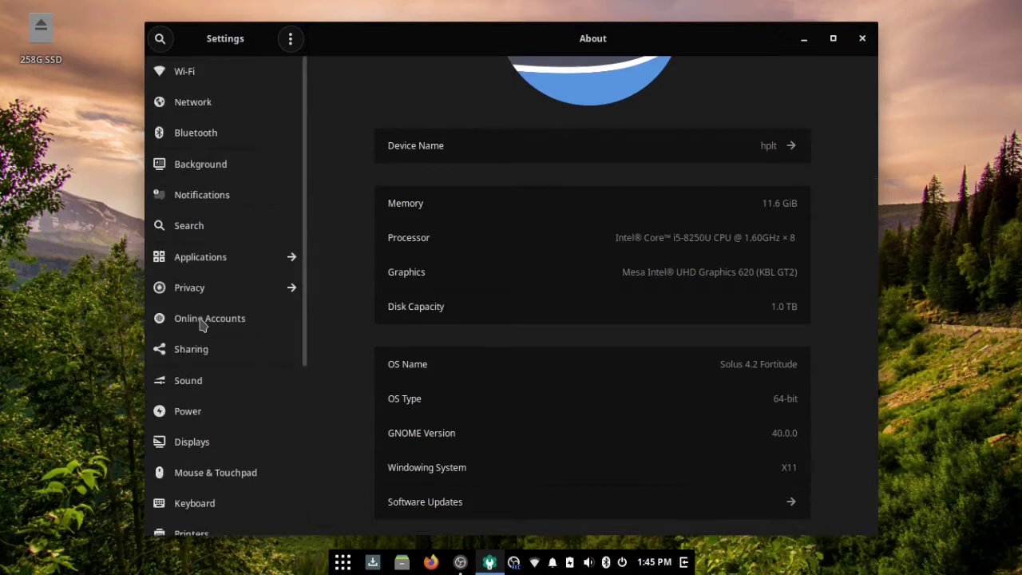
{"action": "left_click", "coordinate": [247, 164]}
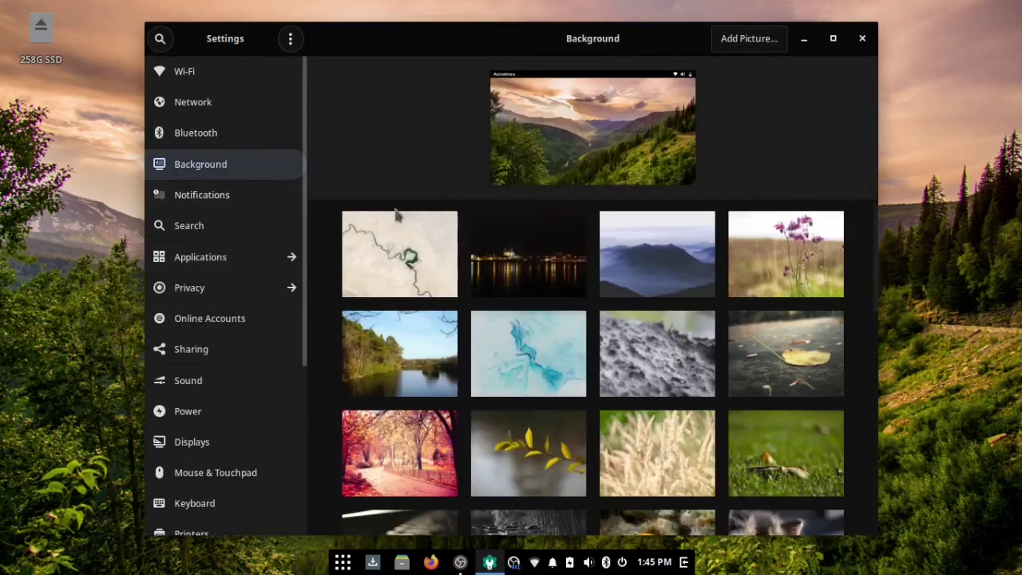
{"action": "left_click", "coordinate": [495, 244]}
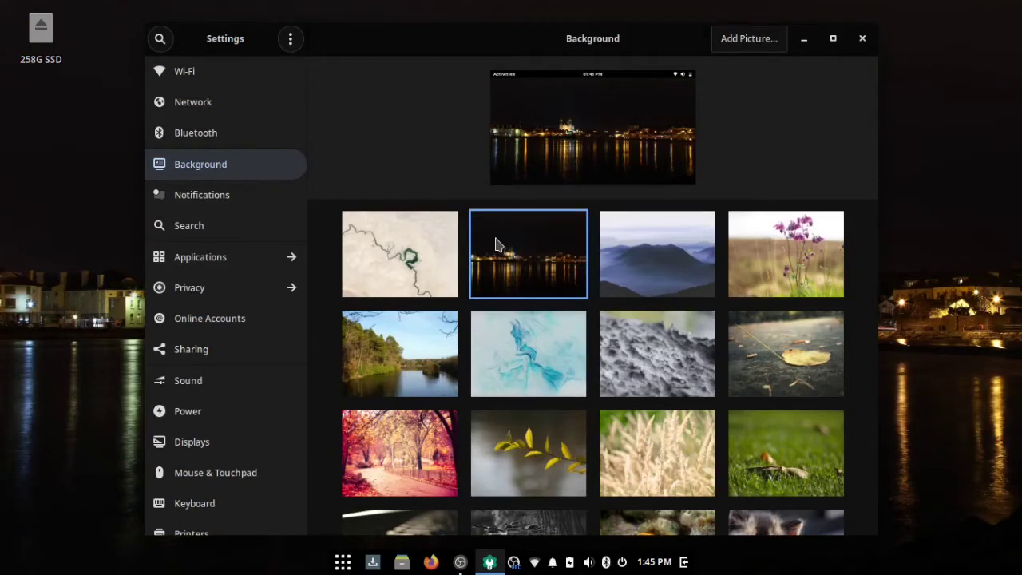
{"action": "scroll", "coordinate": [517, 276], "scroll_direction": "down", "scroll_amount": 1}
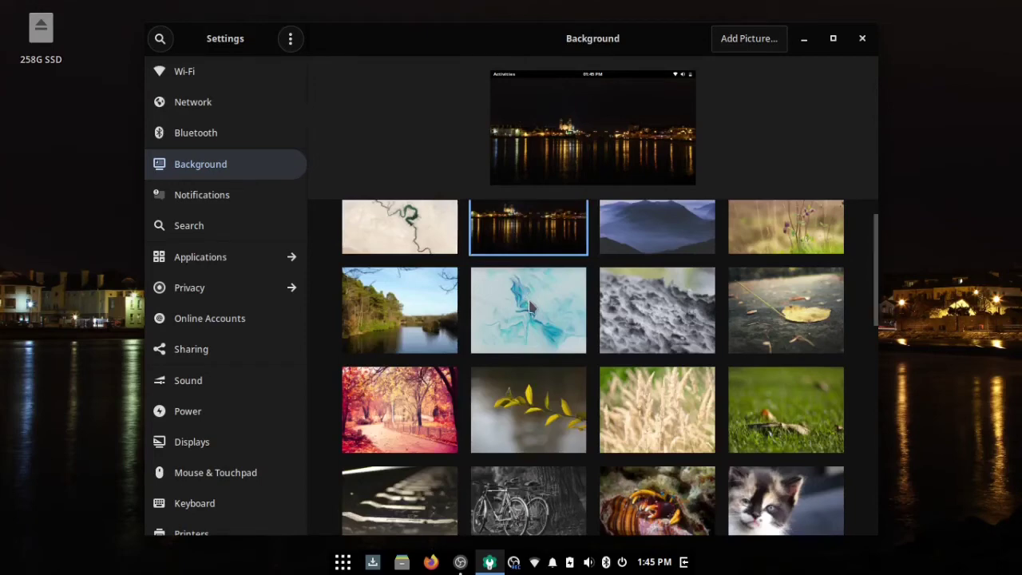
{"action": "left_click", "coordinate": [529, 306]}
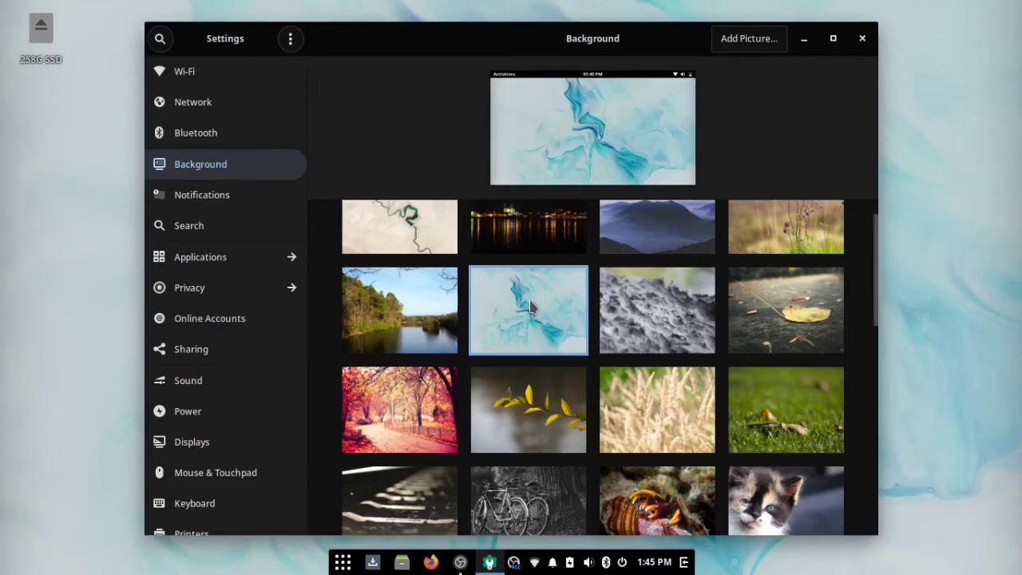
Step: Look through the available wallpapers and apply the misty blue mountains picture as the desktop background
{"action": "scroll", "coordinate": [531, 310], "scroll_direction": "down", "scroll_amount": 1}
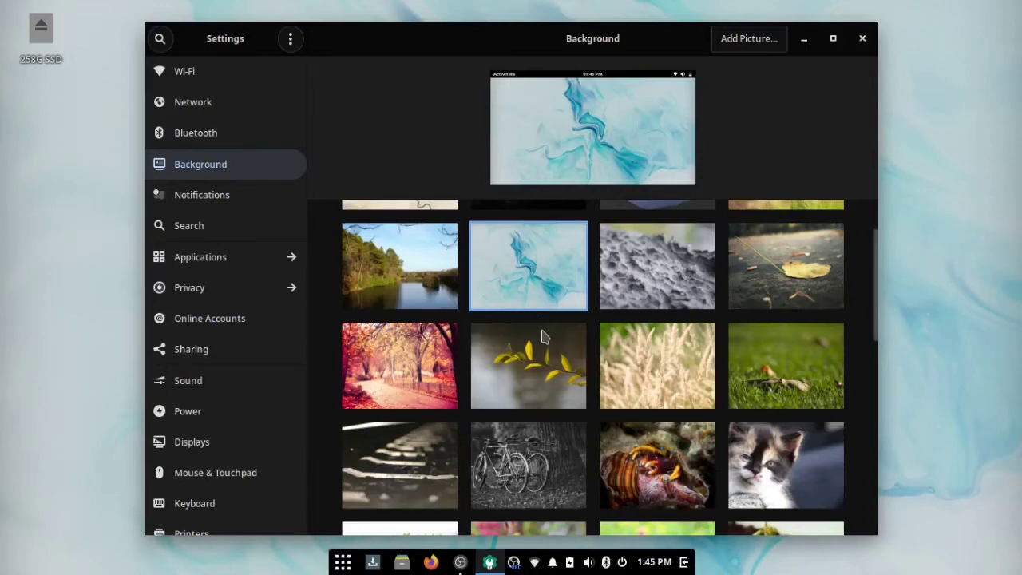
{"action": "scroll", "coordinate": [542, 343], "scroll_direction": "down", "scroll_amount": 1}
{"action": "scroll", "coordinate": [544, 352], "scroll_direction": "down", "scroll_amount": 1}
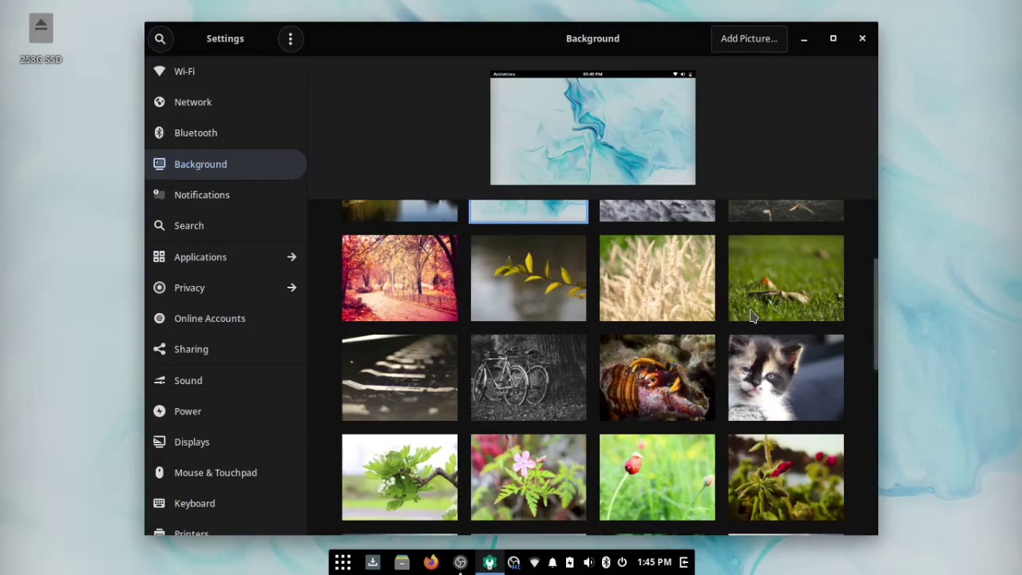
{"action": "scroll", "coordinate": [758, 312], "scroll_direction": "up", "scroll_amount": 1}
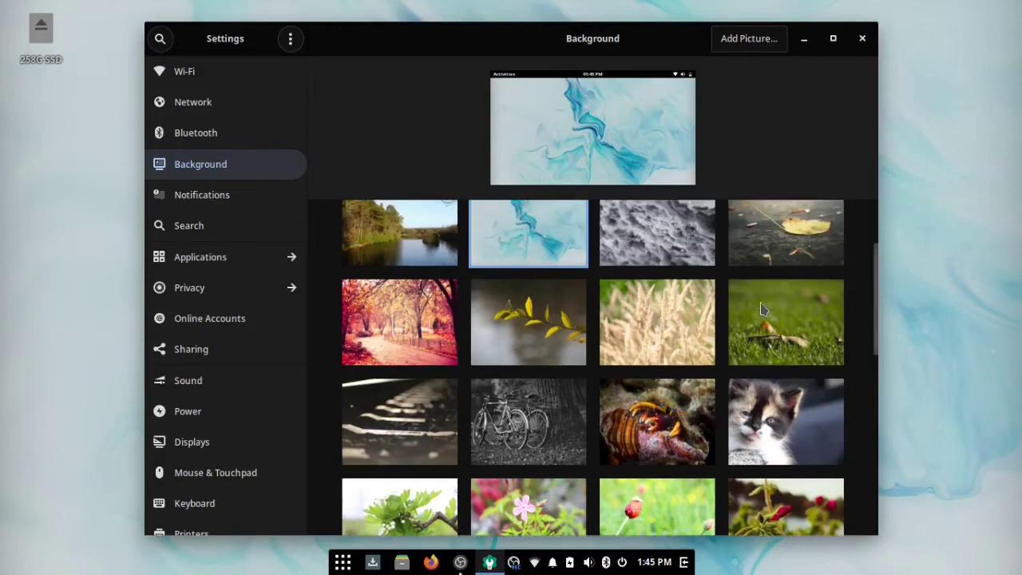
{"action": "scroll", "coordinate": [762, 309], "scroll_direction": "up", "scroll_amount": 1}
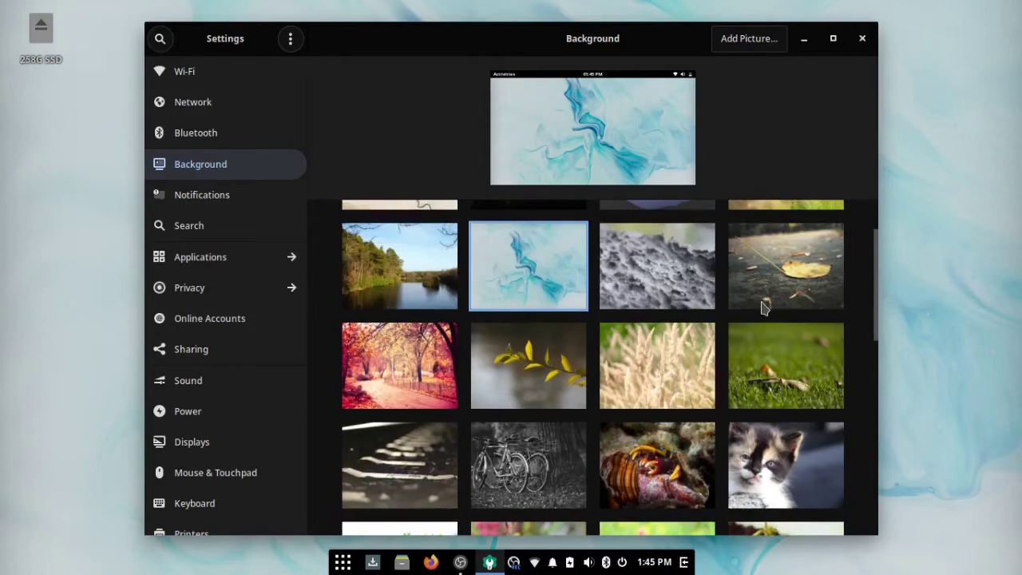
{"action": "scroll", "coordinate": [764, 307], "scroll_direction": "up", "scroll_amount": 1}
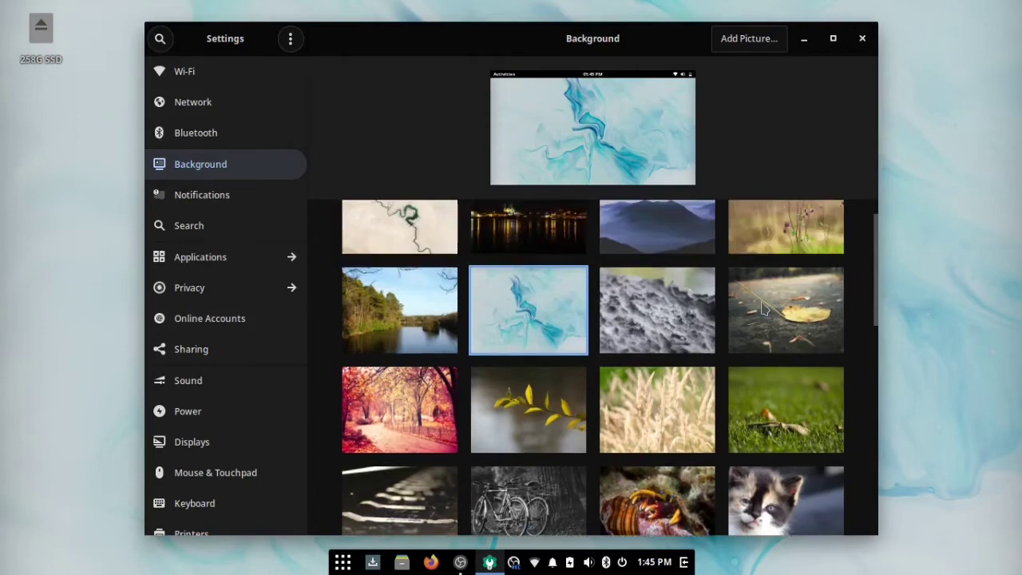
{"action": "left_click", "coordinate": [683, 232]}
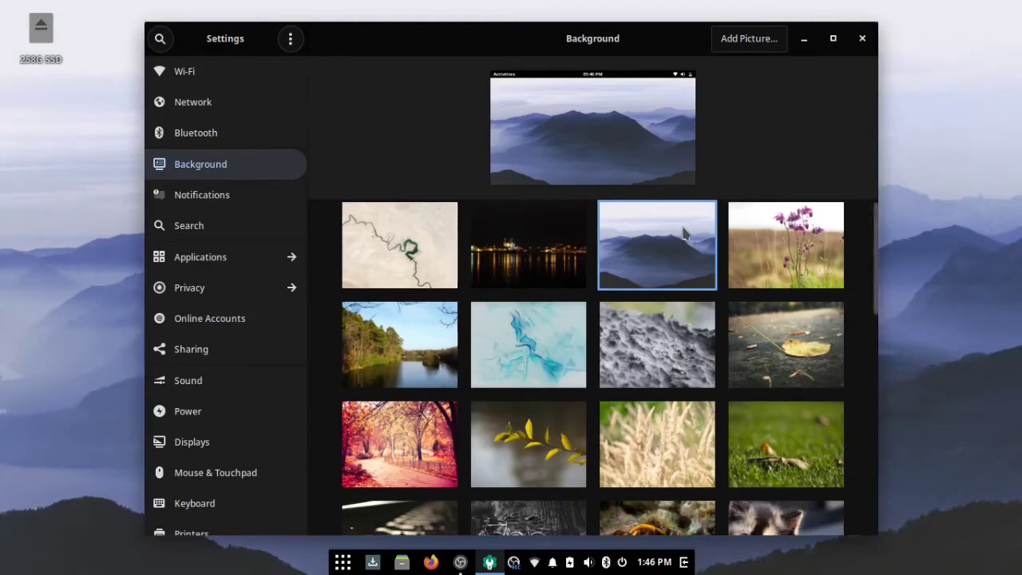
Step: Set the sunset valley picture near the end of the wallpaper collection as the desktop background and close the settings
{"action": "scroll", "coordinate": [682, 243], "scroll_direction": "down", "scroll_amount": 4}
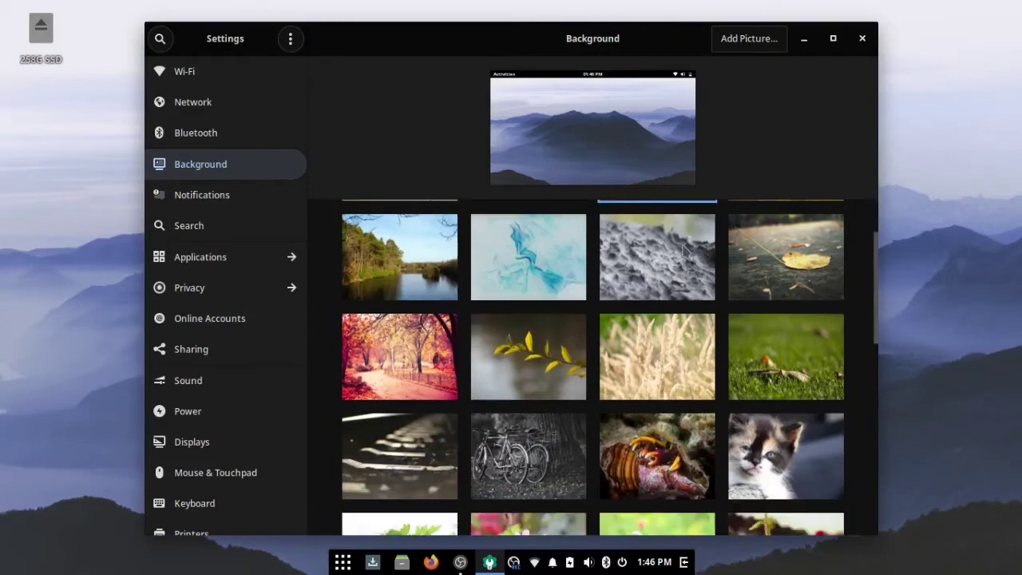
{"action": "scroll", "coordinate": [682, 257], "scroll_direction": "down", "scroll_amount": 5}
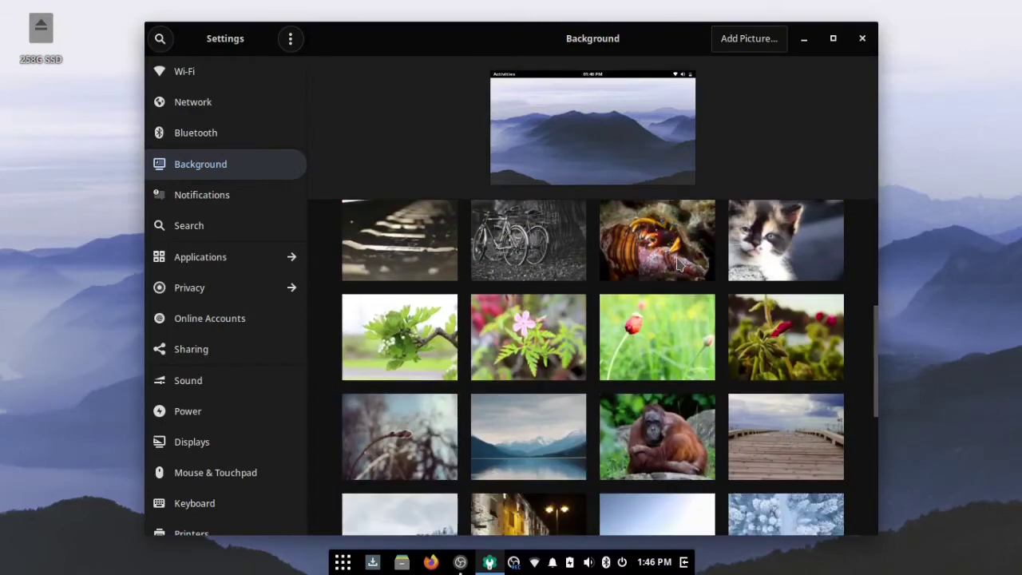
{"action": "scroll", "coordinate": [677, 268], "scroll_direction": "down", "scroll_amount": 4}
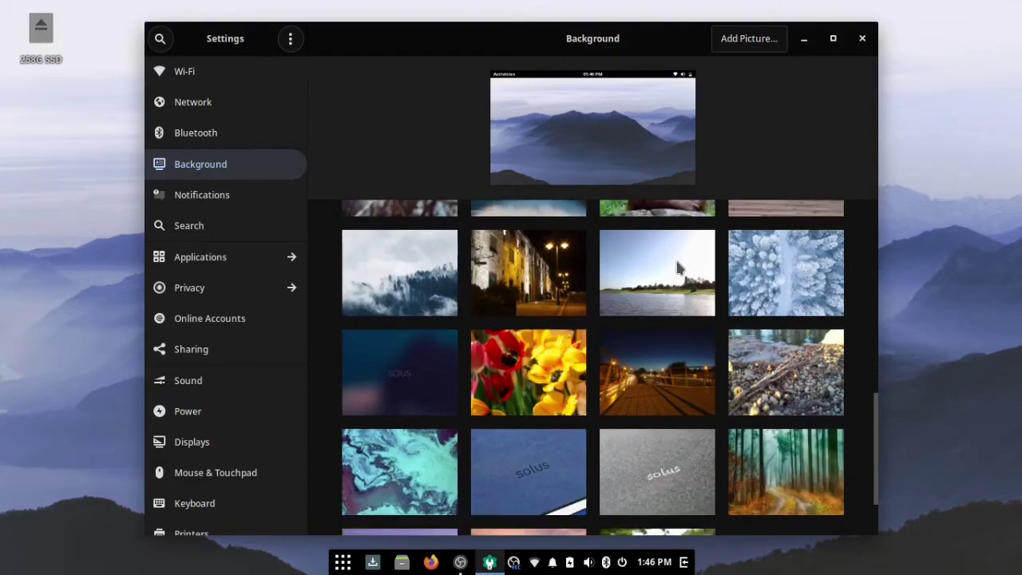
{"action": "scroll", "coordinate": [677, 267], "scroll_direction": "down", "scroll_amount": 1}
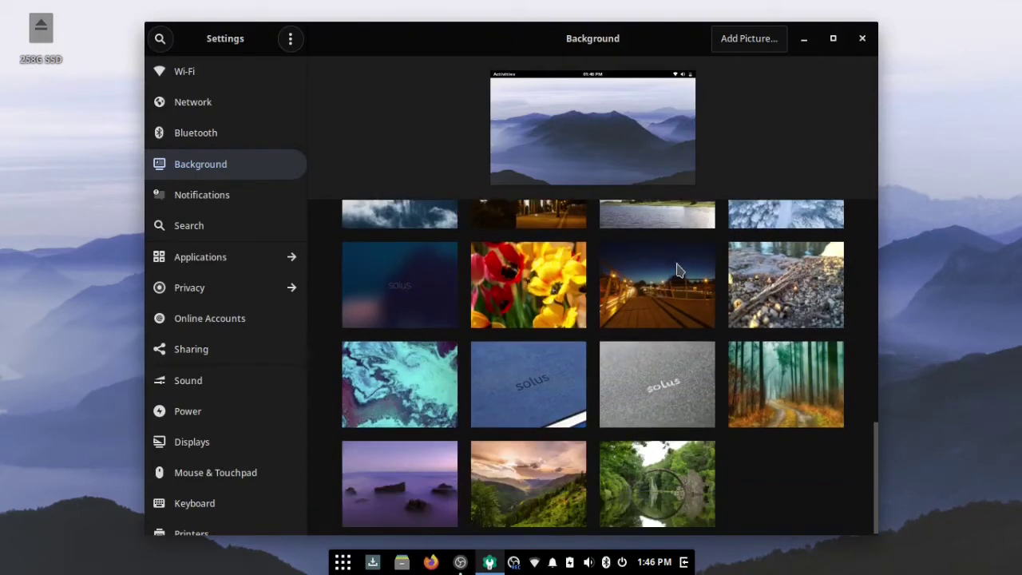
{"action": "left_click", "coordinate": [535, 474]}
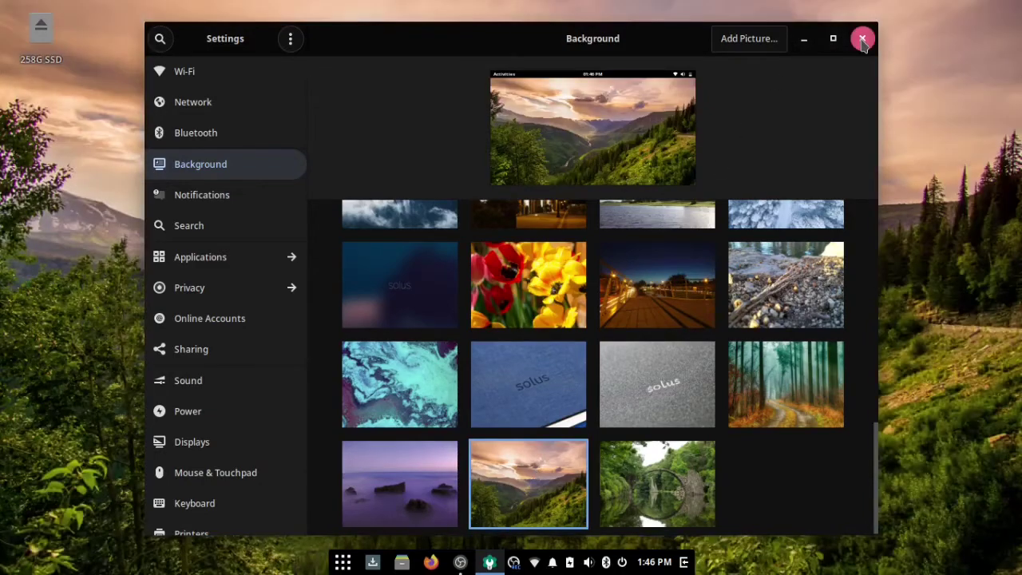
{"action": "left_click", "coordinate": [862, 39]}
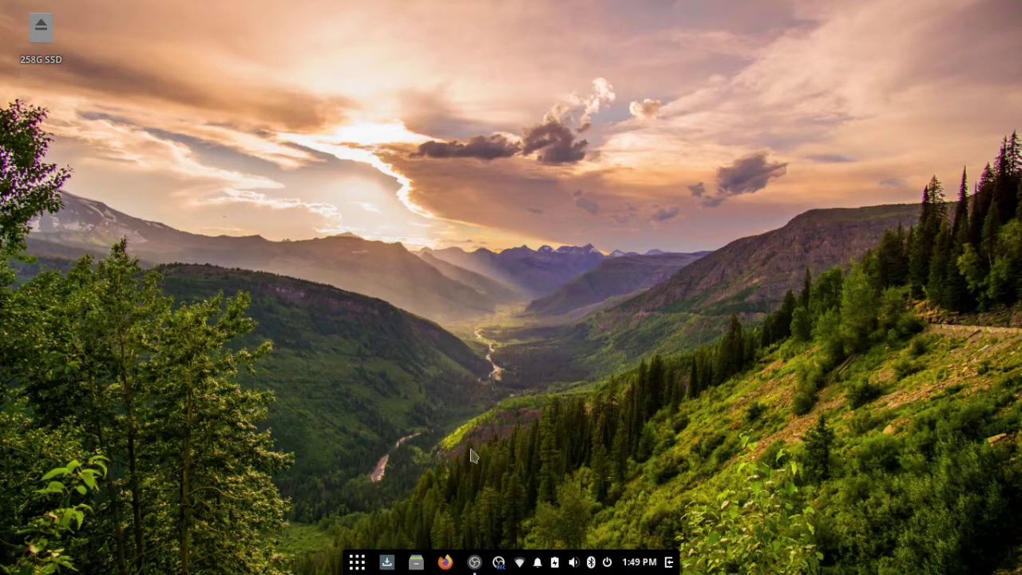
Step: Open Budgie Desktop Settings and examine the Style, Desktop and Raven options
{"action": "right_click", "coordinate": [557, 369]}
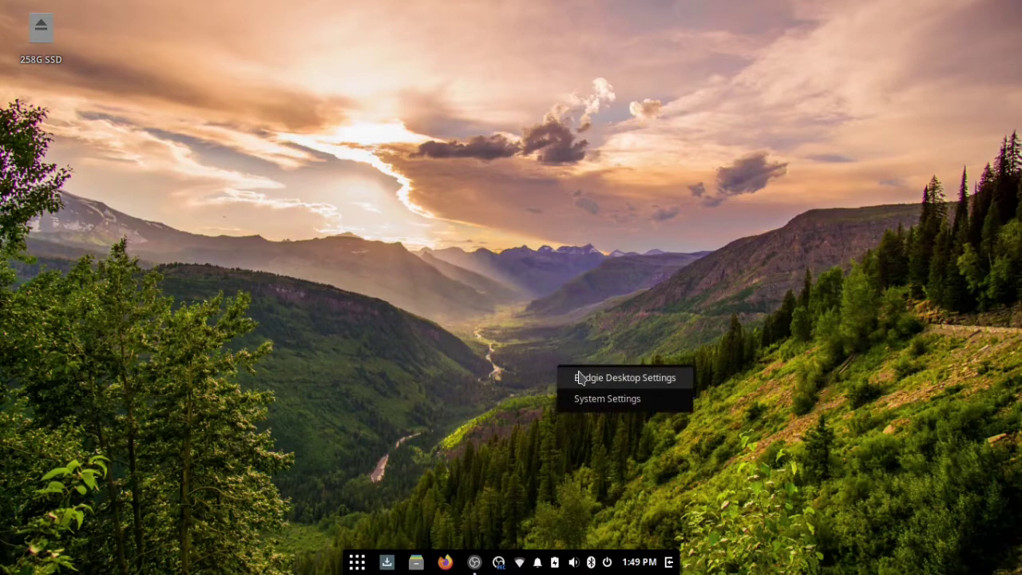
{"action": "left_click", "coordinate": [581, 378]}
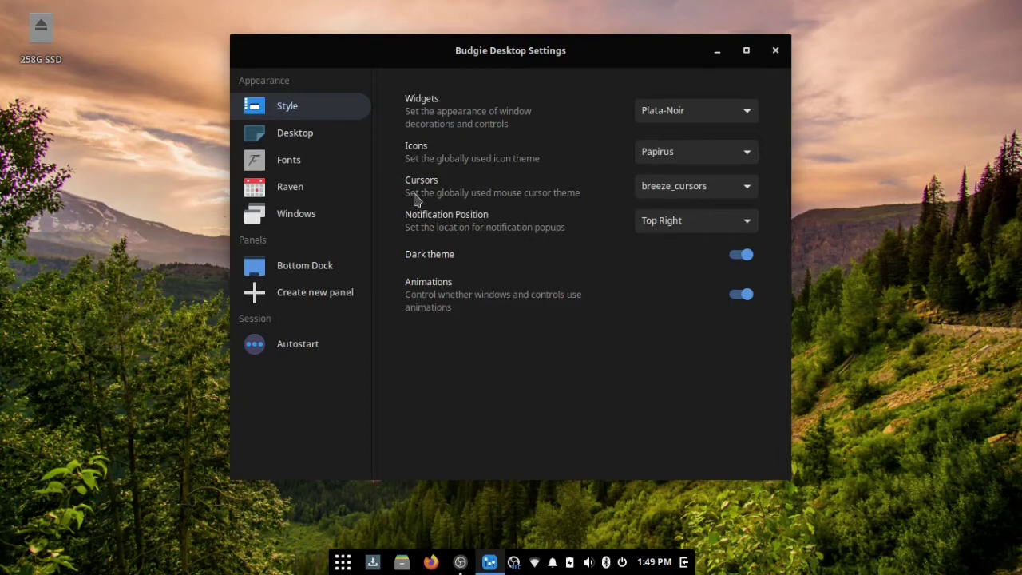
{"action": "left_click", "coordinate": [325, 148]}
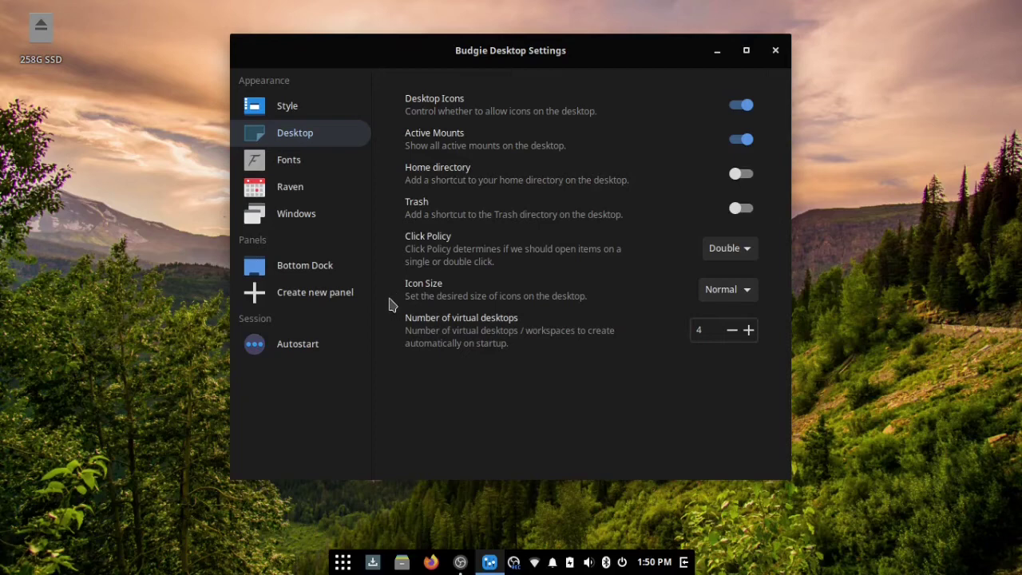
{"action": "left_click", "coordinate": [333, 200]}
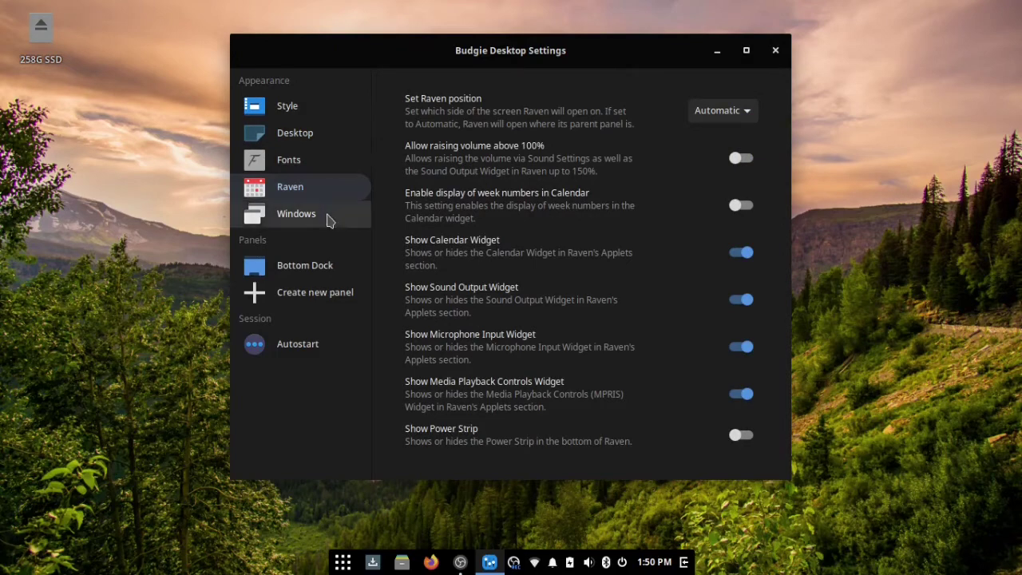
Step: Enable Automatic tiling in the Windows options and maximize the settings window by snapping it to the screen's top edge
{"action": "left_click", "coordinate": [327, 220]}
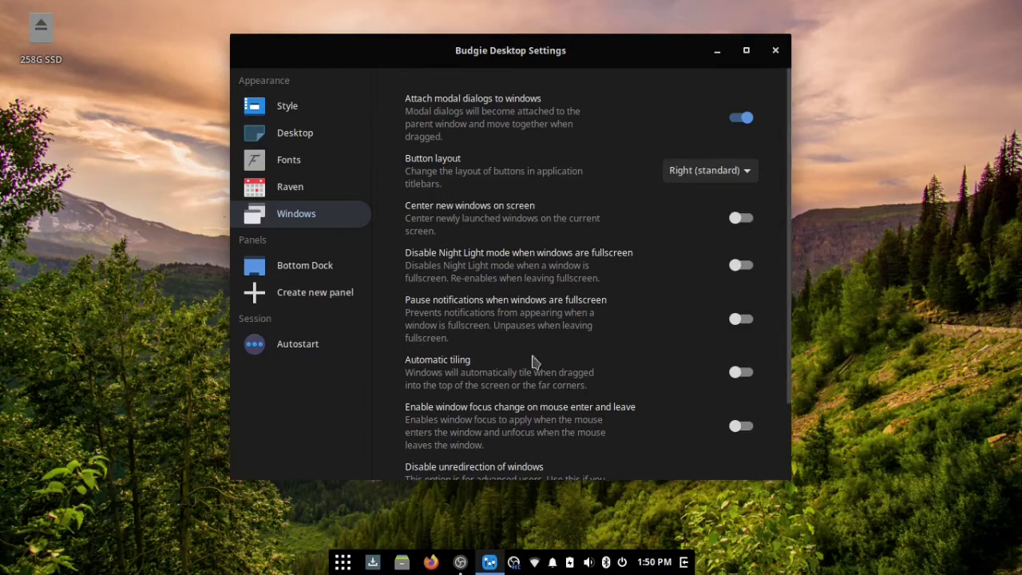
{"action": "left_click", "coordinate": [736, 372]}
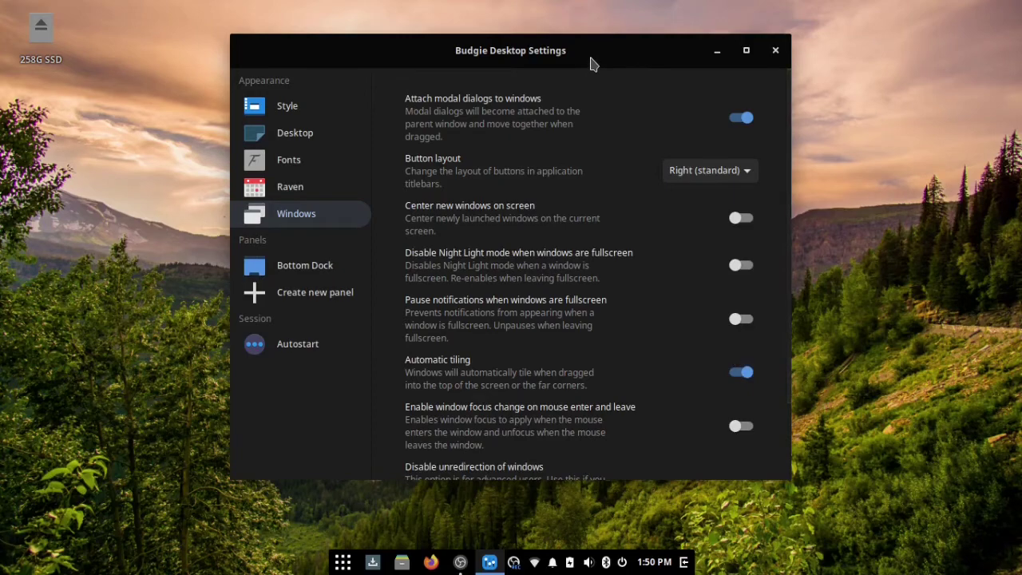
{"action": "left_click_drag", "start_coordinate": [591, 62], "coordinate": [807, 7]}
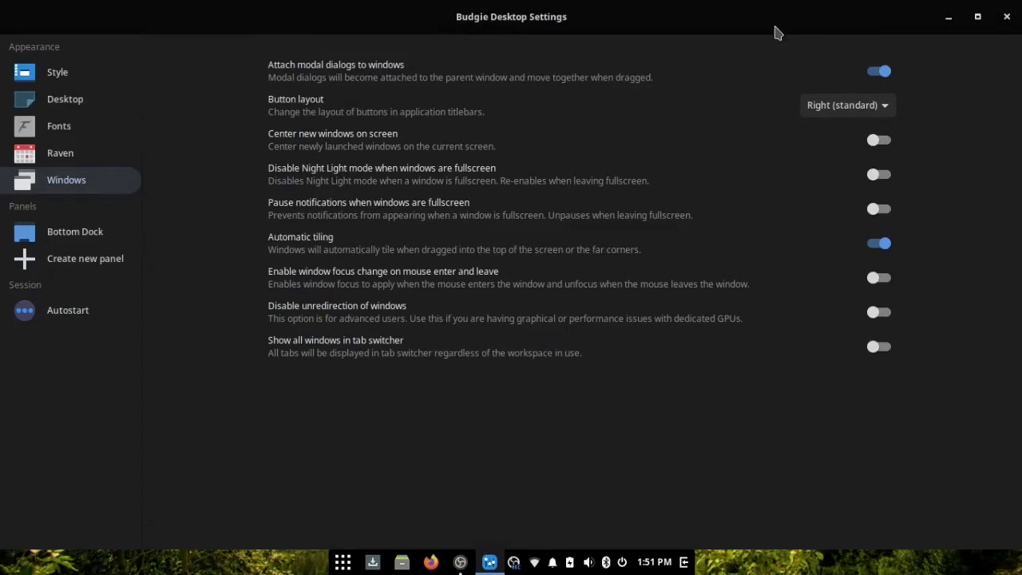
Step: Open a terminal and maximize its window by snapping it to the screen's top edge
{"action": "key", "text": "ctrl+alt+t"}
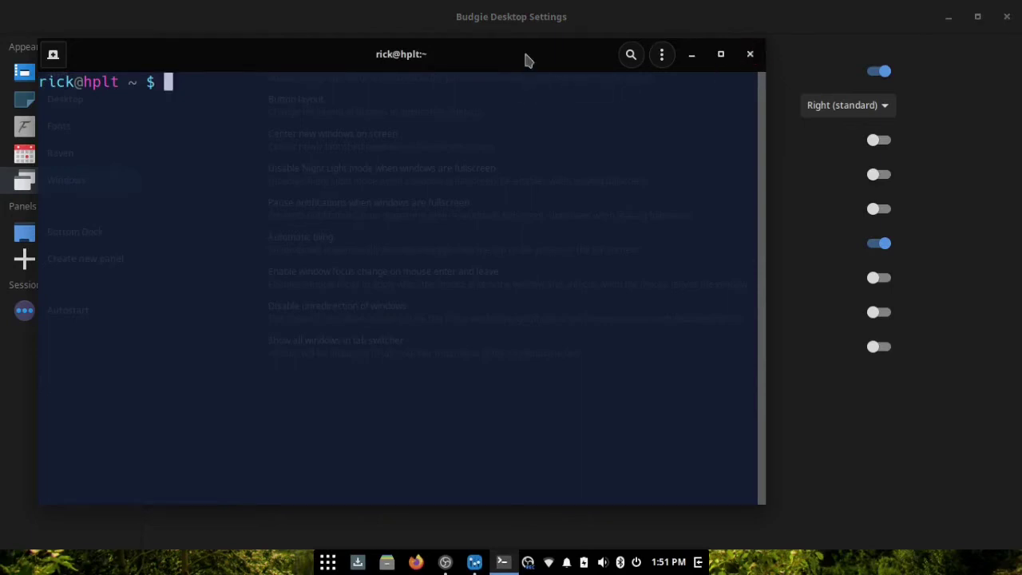
{"action": "left_click_drag", "start_coordinate": [525, 60], "coordinate": [787, 6]}
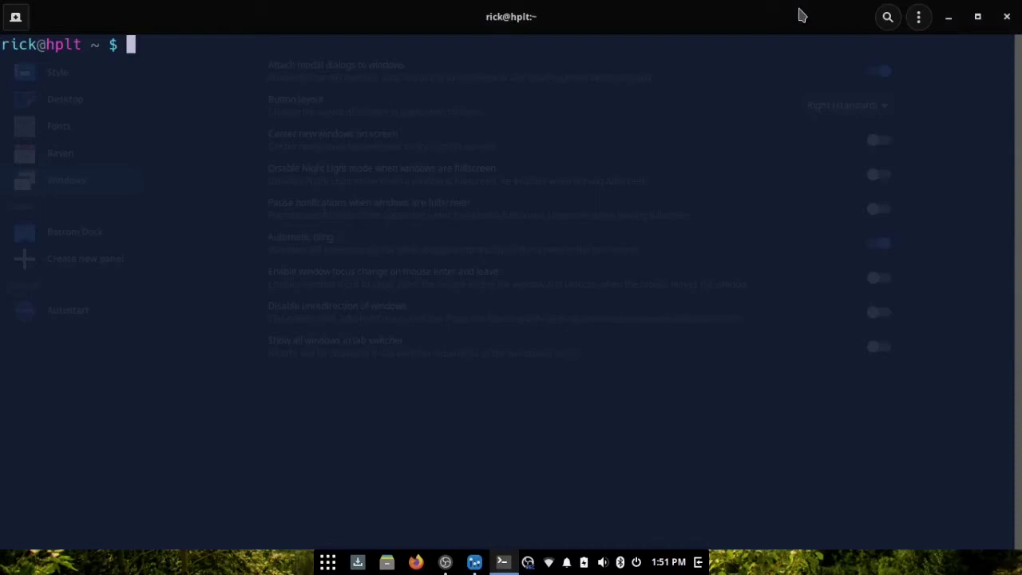
Step: Close the terminal and turn off Automatic tiling in the Windows options
{"action": "key", "text": "ctrl+d"}
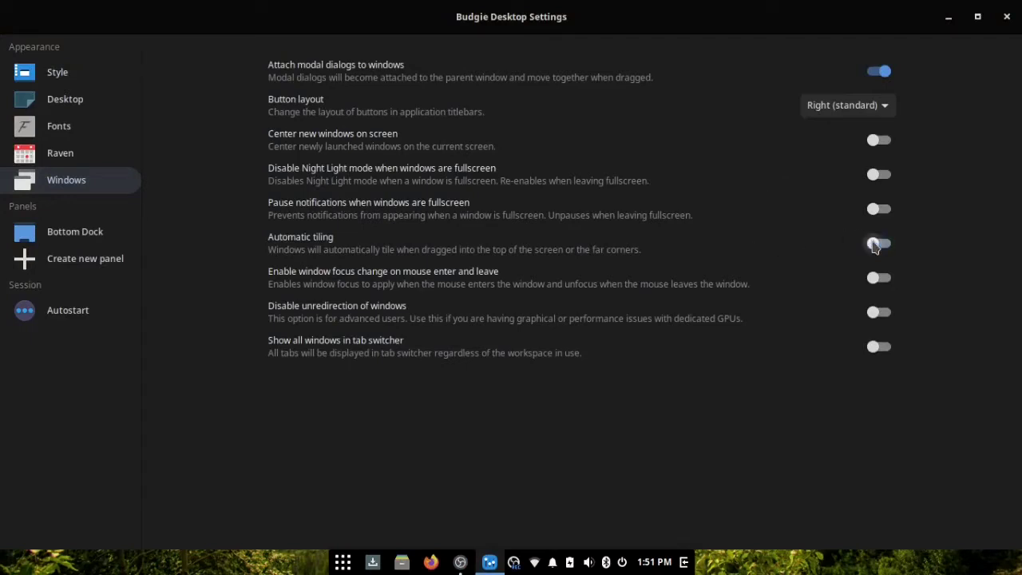
{"action": "left_click", "coordinate": [875, 245]}
Step: Examine the Bottom Dock's applets and settings, and switch its Dock mode off and back on before closing the settings
{"action": "left_click", "coordinate": [84, 233]}
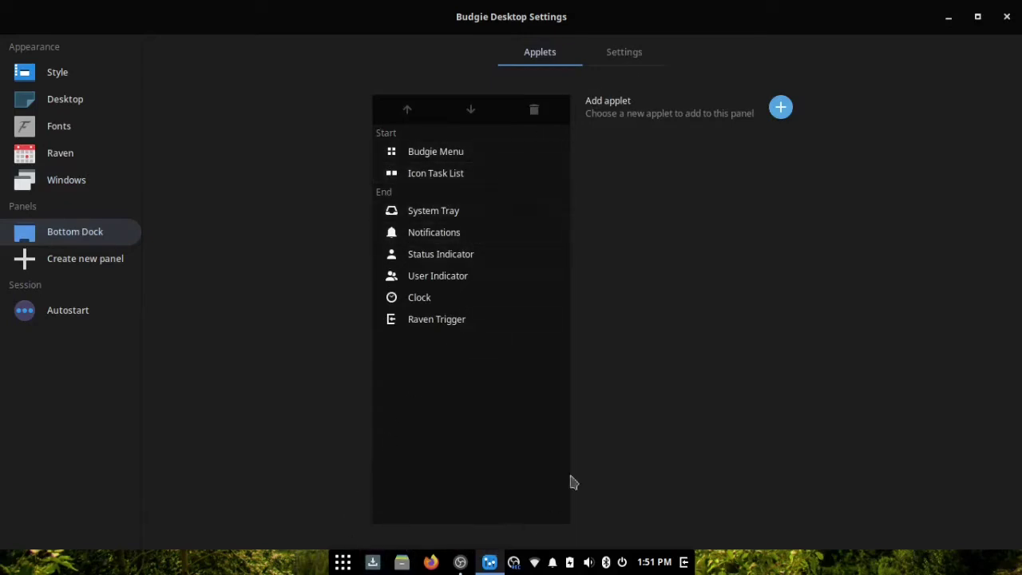
{"action": "left_click", "coordinate": [628, 52]}
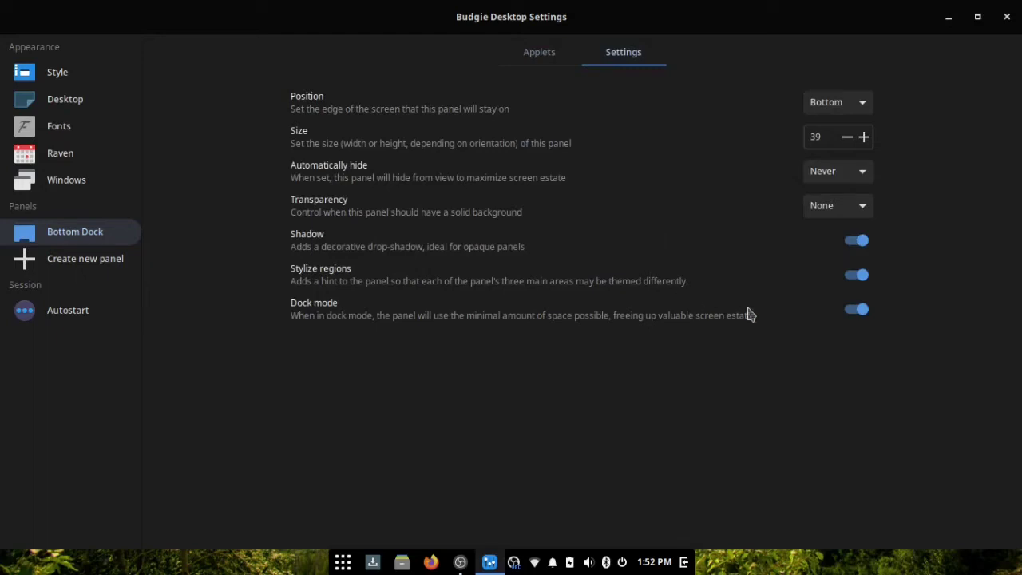
{"action": "left_click", "coordinate": [857, 310]}
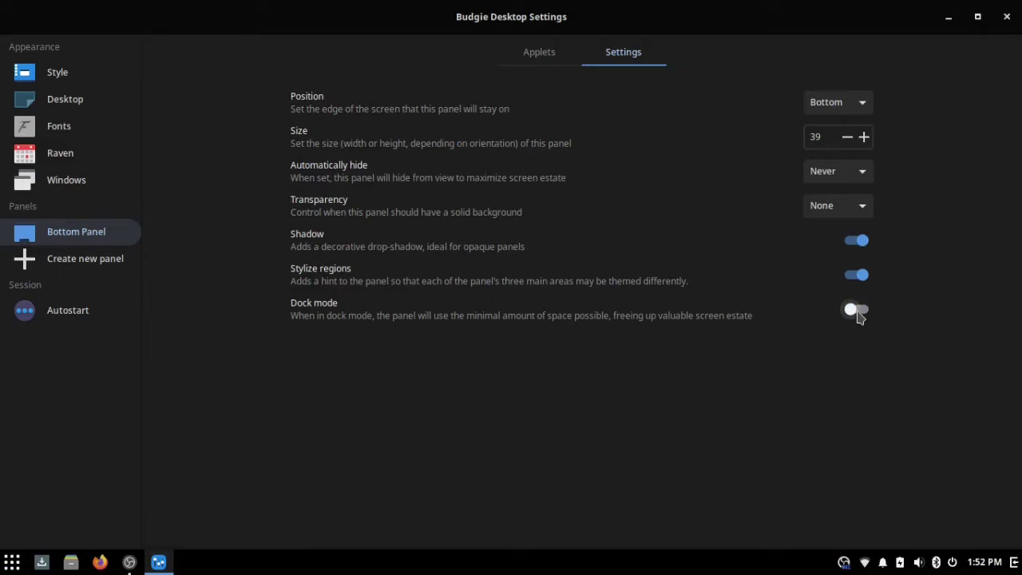
{"action": "left_click", "coordinate": [856, 311]}
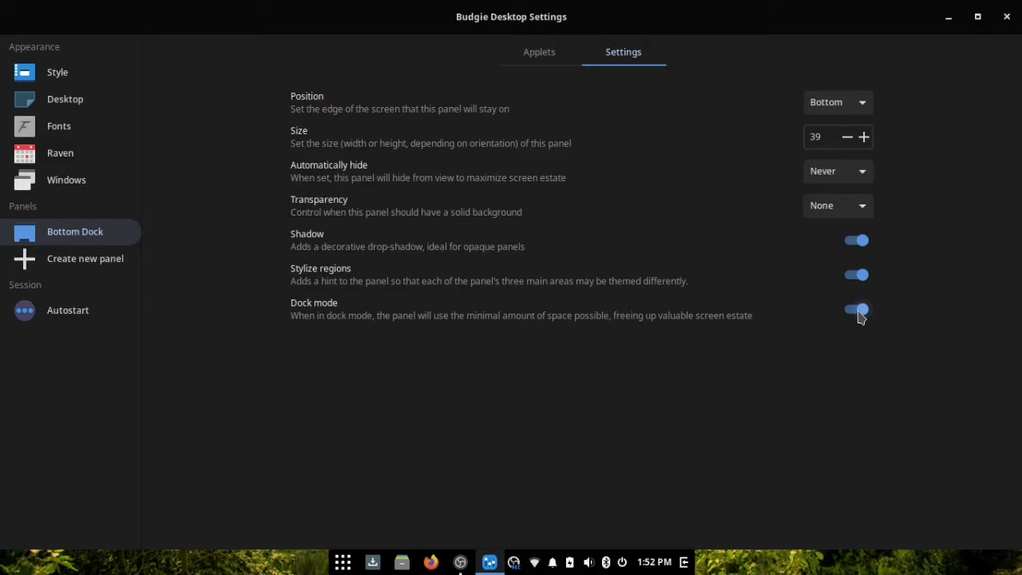
{"action": "left_click", "coordinate": [1004, 22]}
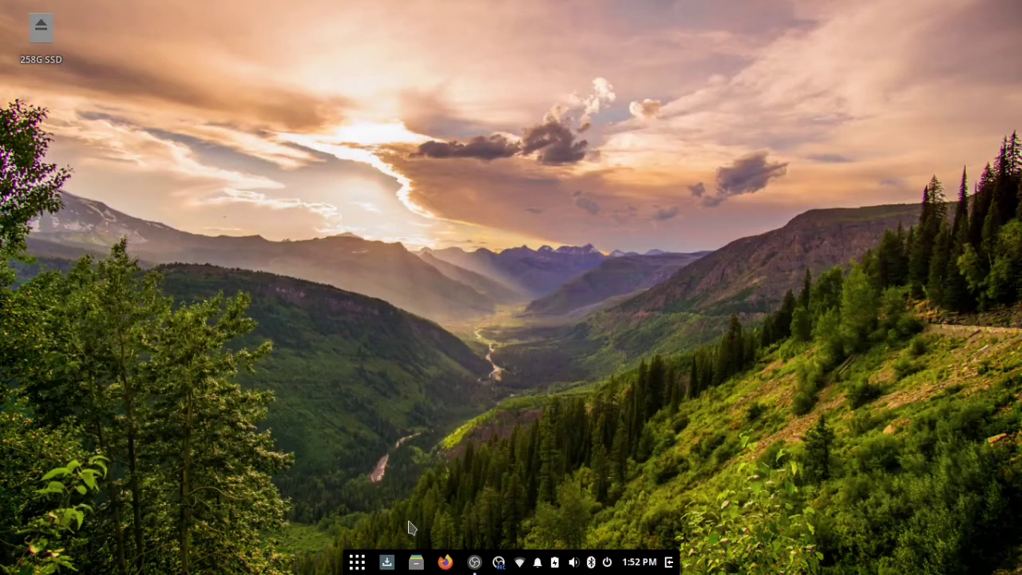
Step: Search the installed applications for "libr" and choose LibreOffice Calc
{"action": "left_click", "coordinate": [357, 562]}
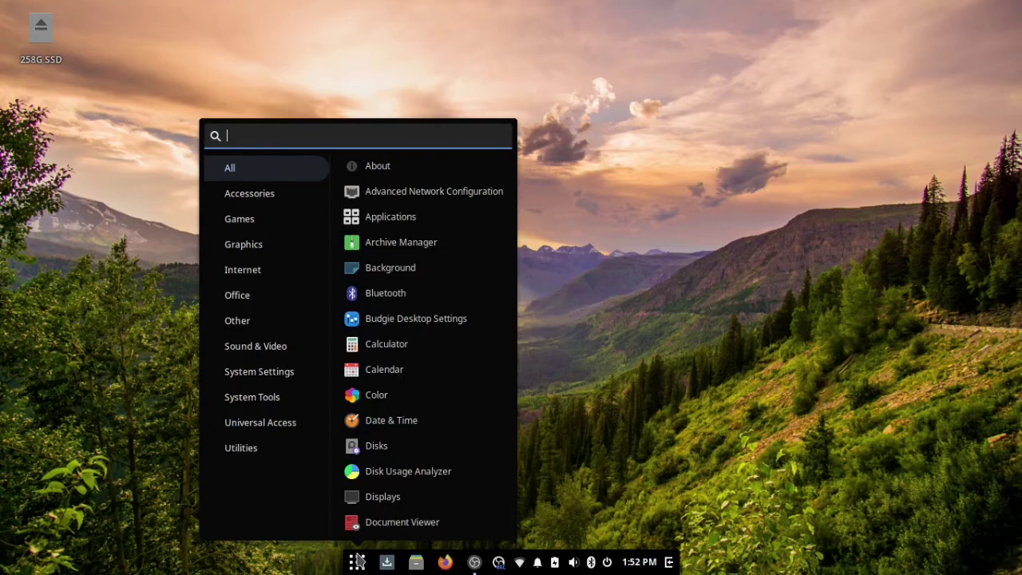
{"action": "type", "text": "libr"}
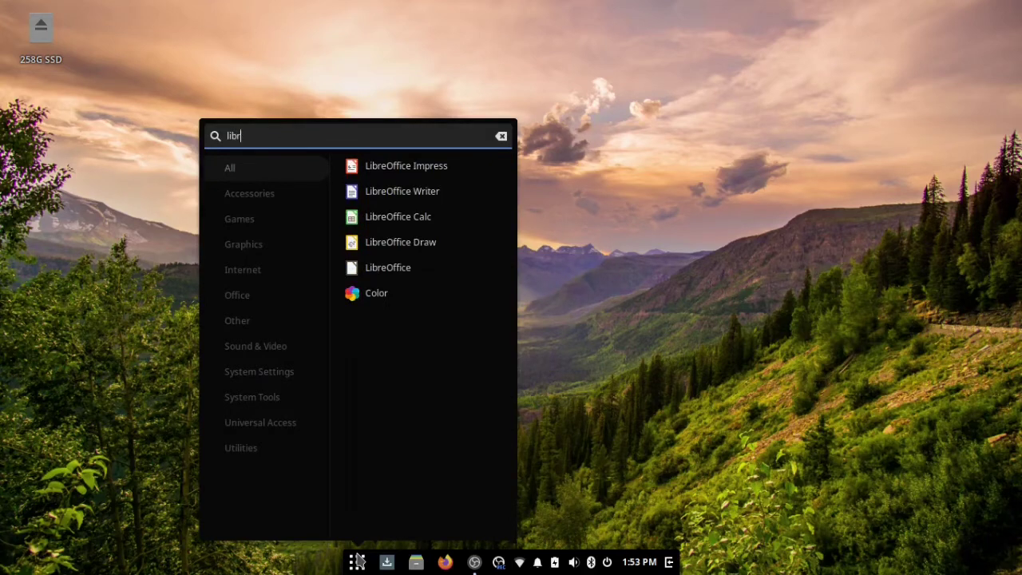
{"action": "key", "text": "Down"}
{"action": "key", "text": "Down"}
{"action": "key", "text": "Down"}
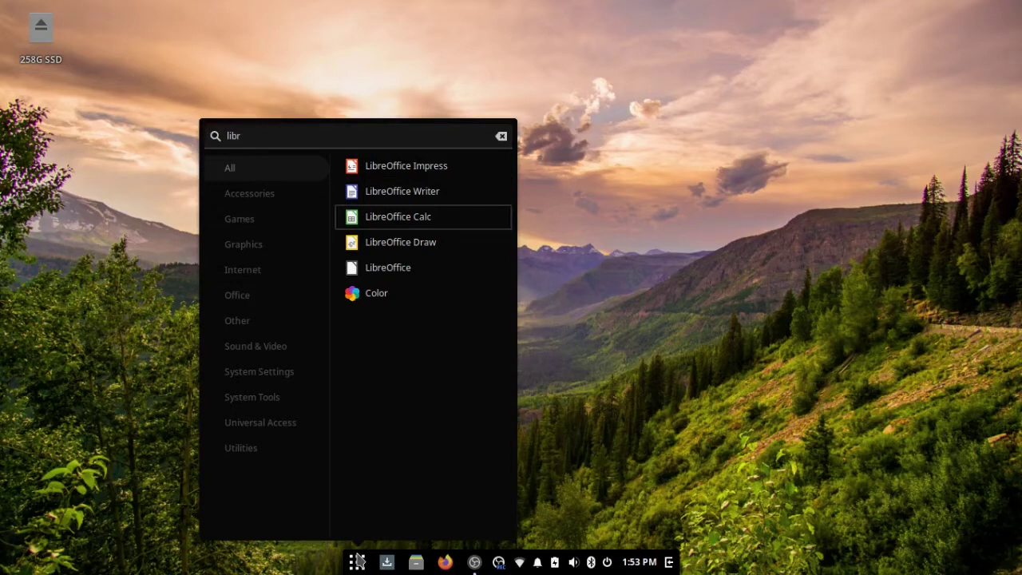
{"action": "key", "text": "Return"}
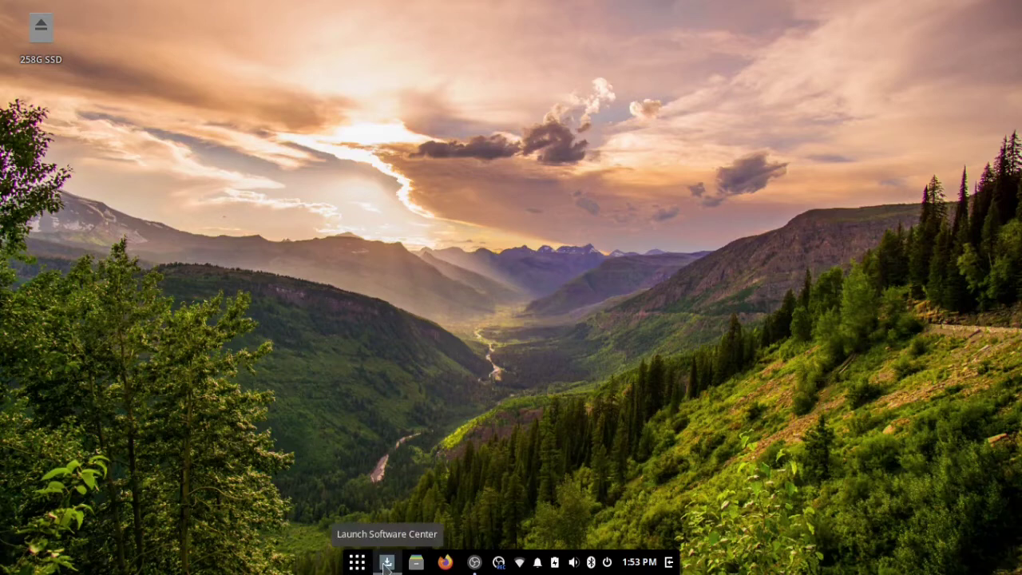
Step: Open the Software Center and browse the Video Software category under Multimedia & Graphics
{"action": "left_click", "coordinate": [386, 563]}
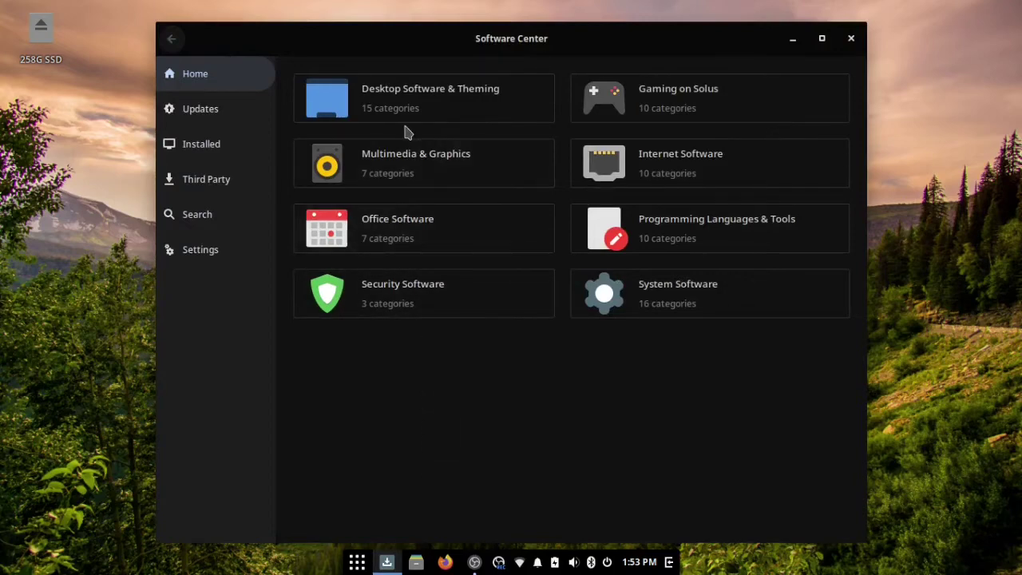
{"action": "left_click", "coordinate": [404, 154]}
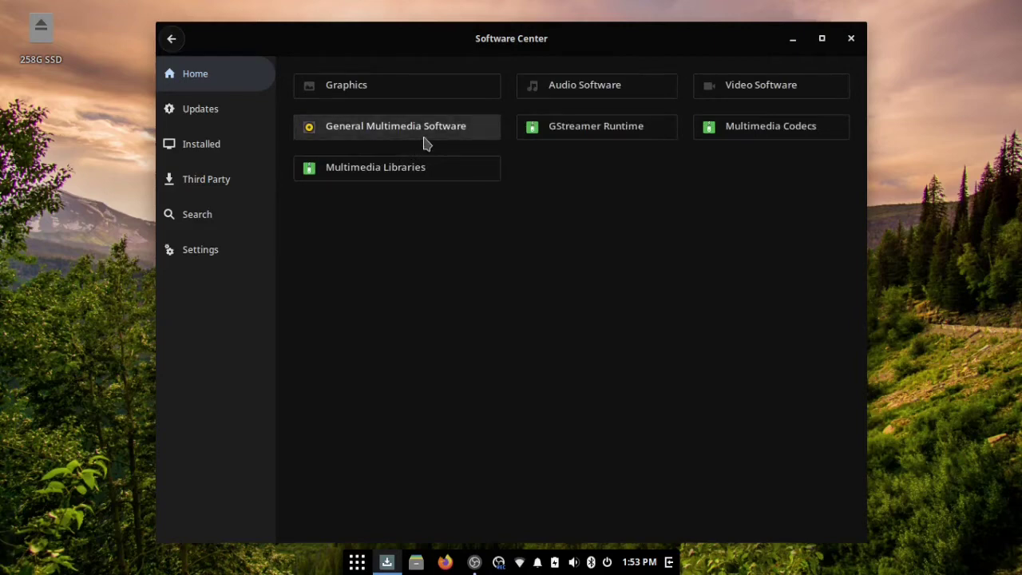
{"action": "left_click", "coordinate": [726, 93]}
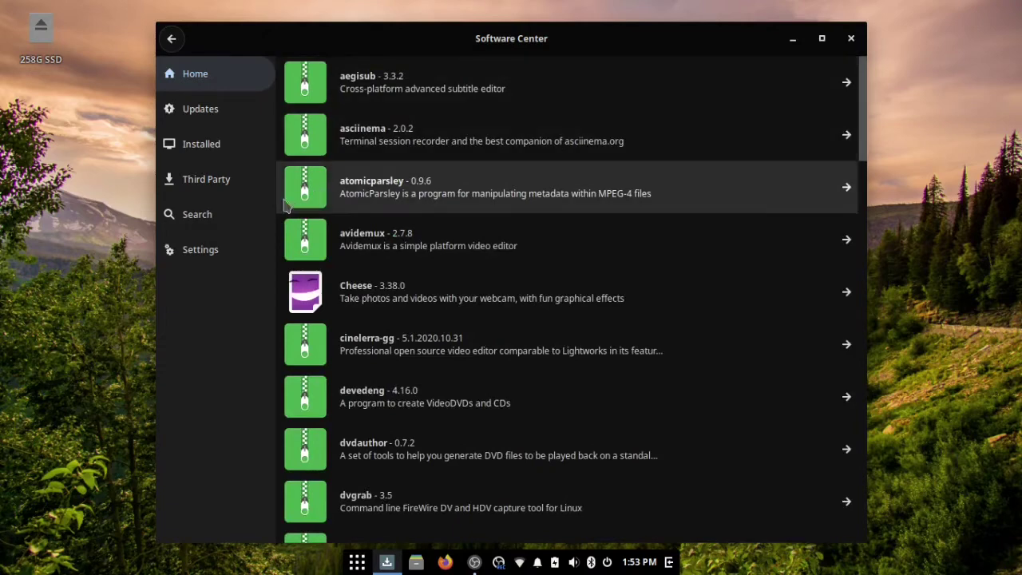
Step: Search the Software Center for "shotcut" and examine the video editor's details and license
{"action": "left_click", "coordinate": [217, 219]}
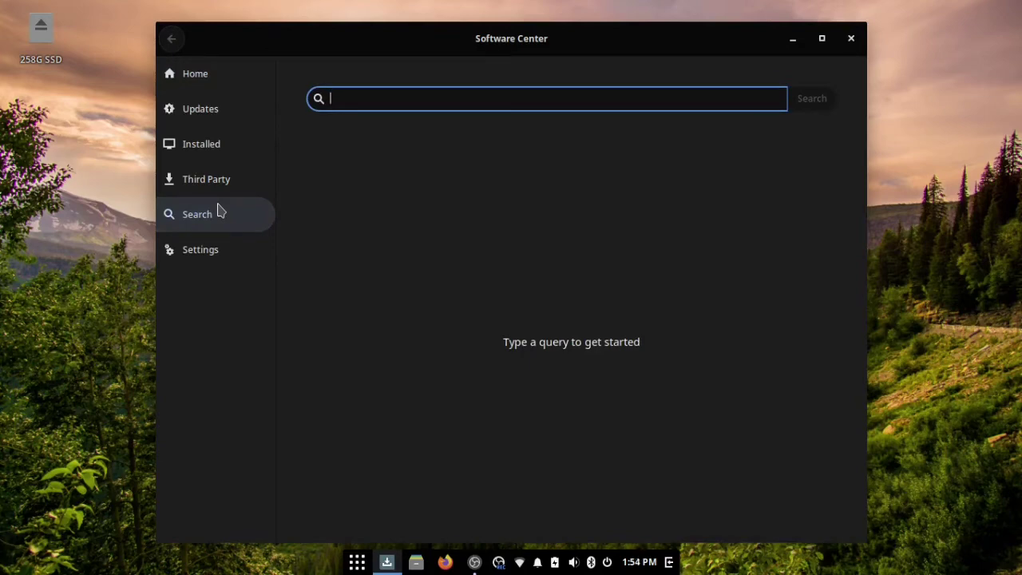
{"action": "type", "text": "shotcut"}
{"action": "key", "text": "Return"}
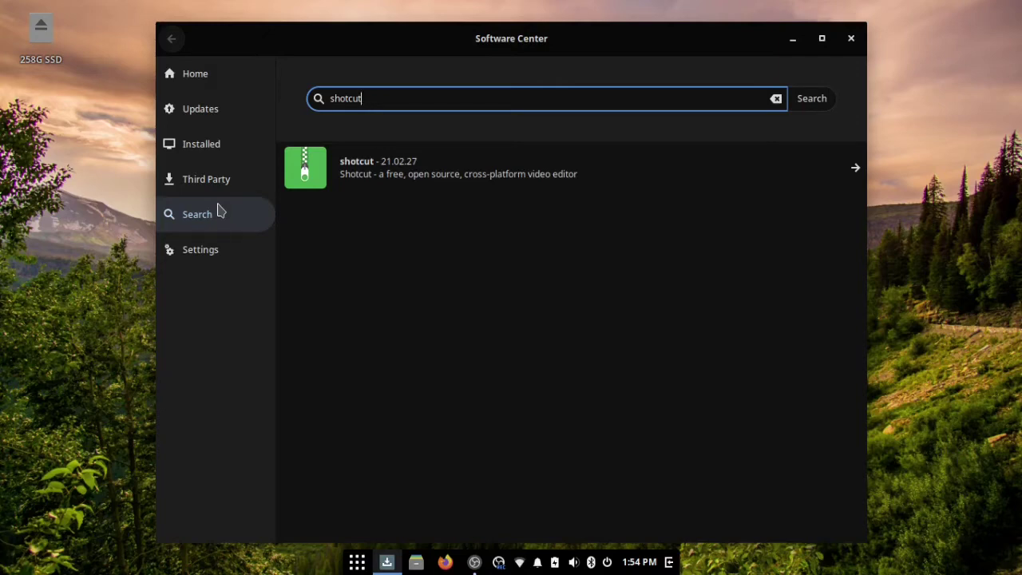
{"action": "left_click", "coordinate": [549, 160]}
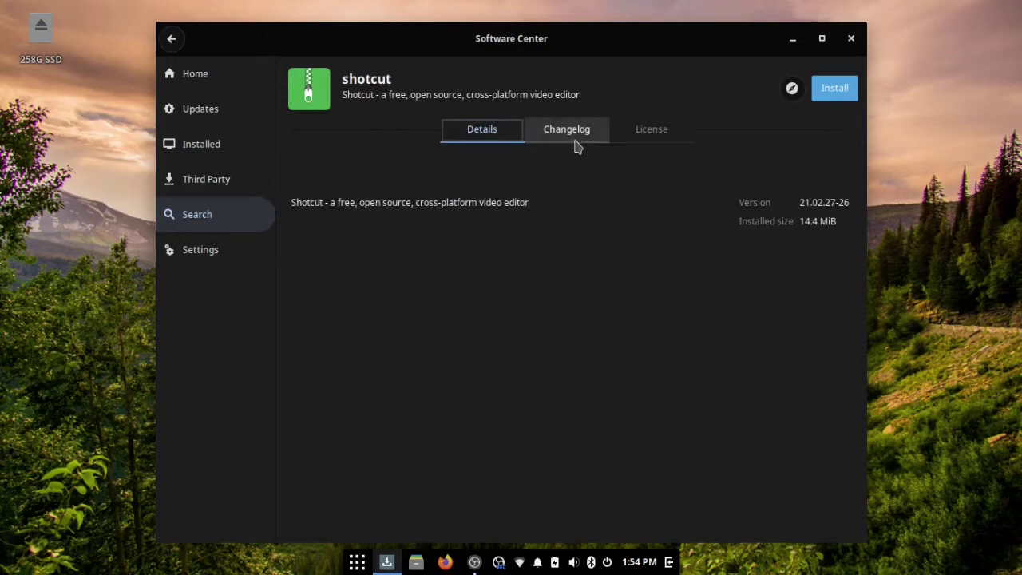
{"action": "left_click", "coordinate": [578, 146]}
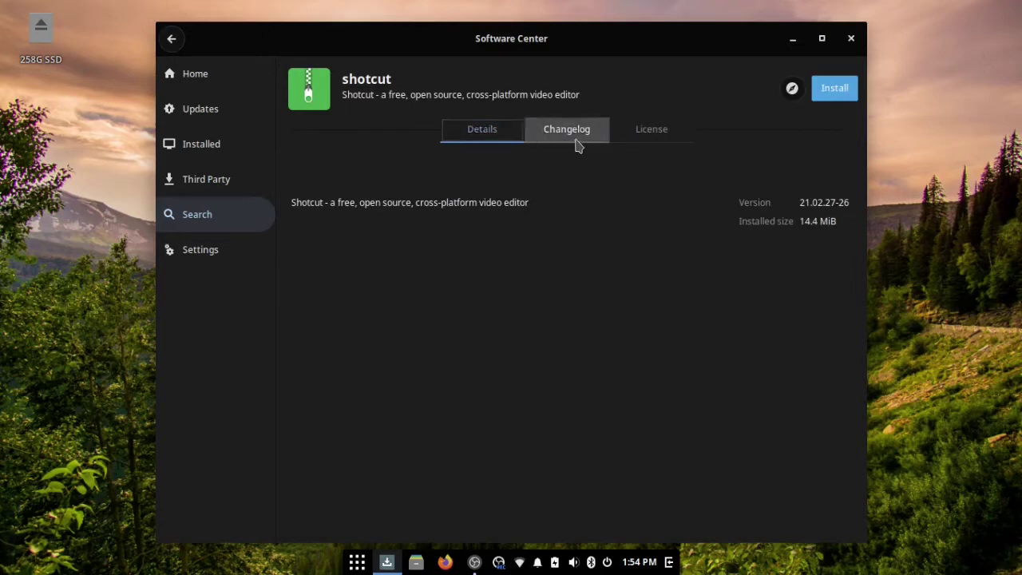
{"action": "left_click", "coordinate": [632, 137]}
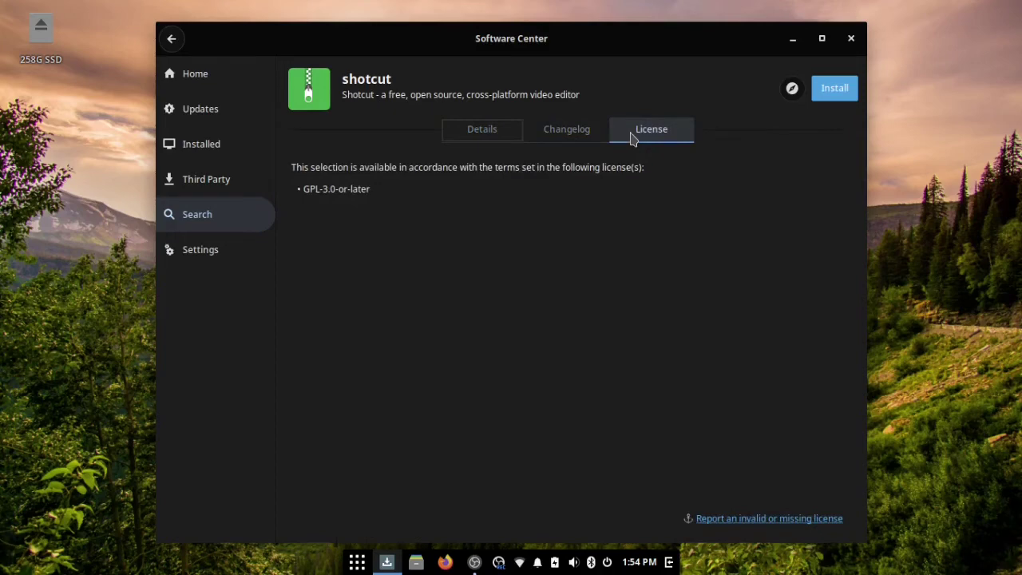
{"action": "left_click", "coordinate": [514, 134]}
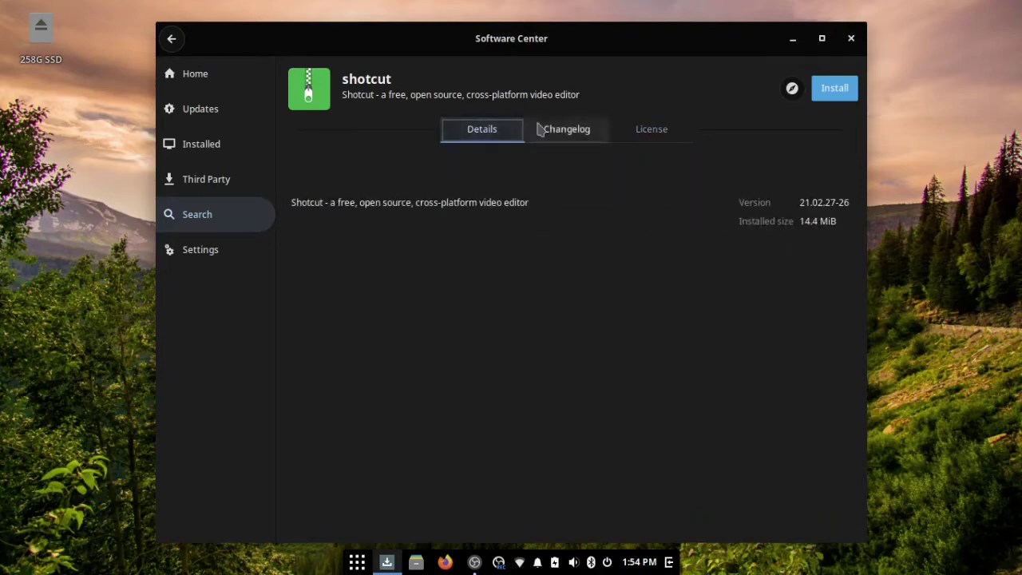
Step: Install Shotcut with its dependencies, authenticating with the account password, and close the Software Center
{"action": "left_click", "coordinate": [832, 91]}
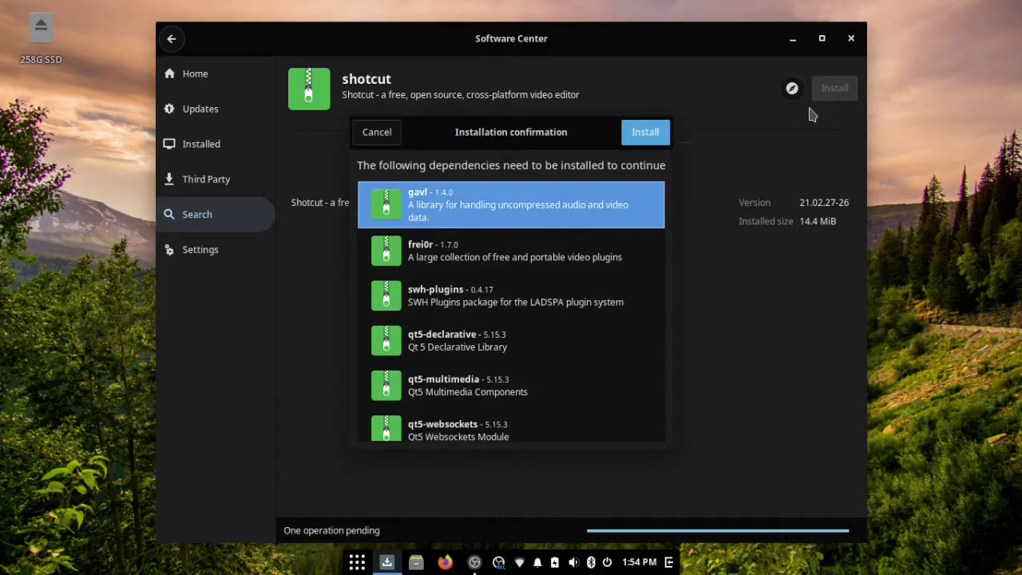
{"action": "left_click", "coordinate": [645, 132]}
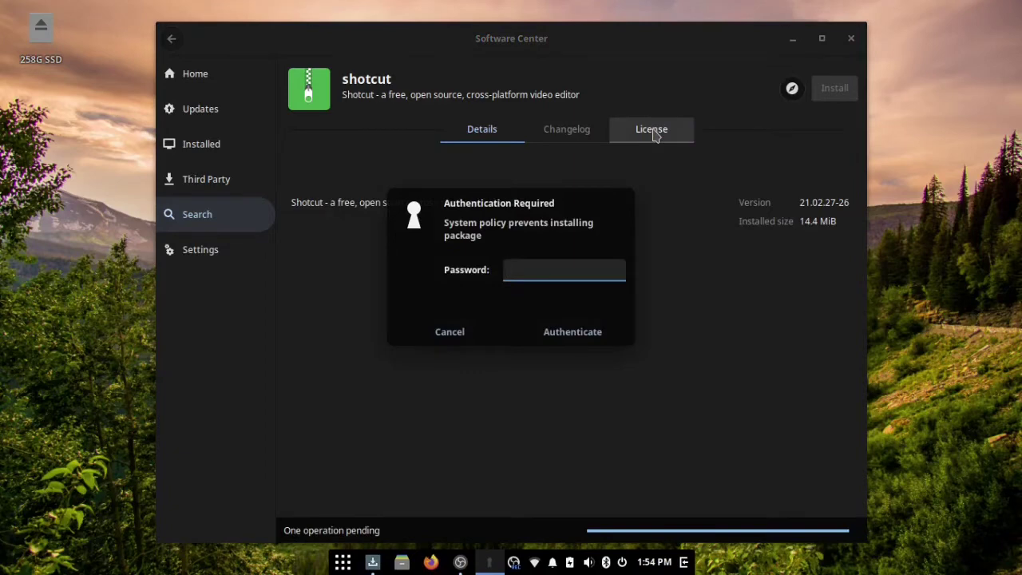
{"action": "type", "text": "••••••"}
{"action": "key", "text": "Return"}
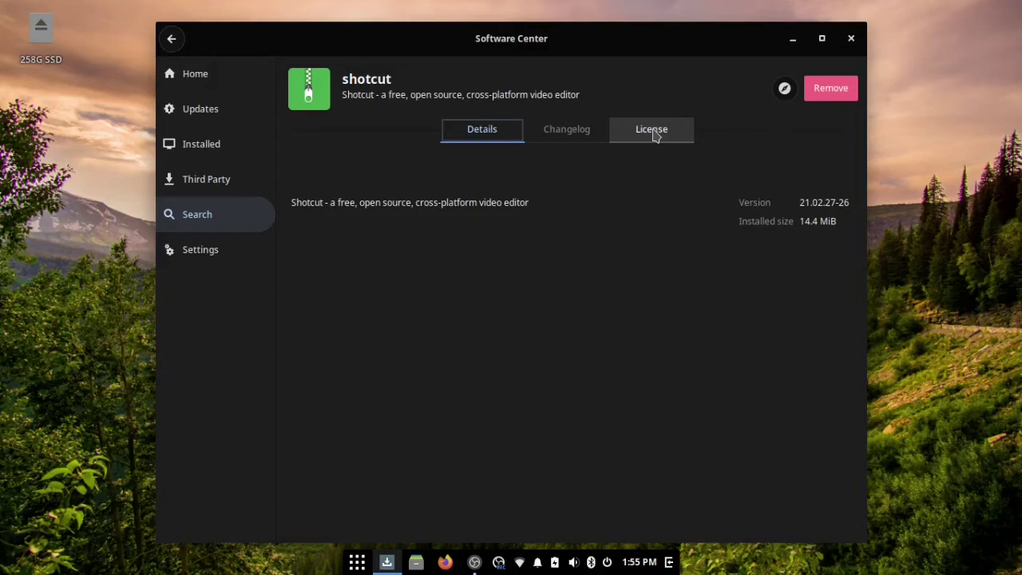
{"action": "left_click", "coordinate": [851, 38]}
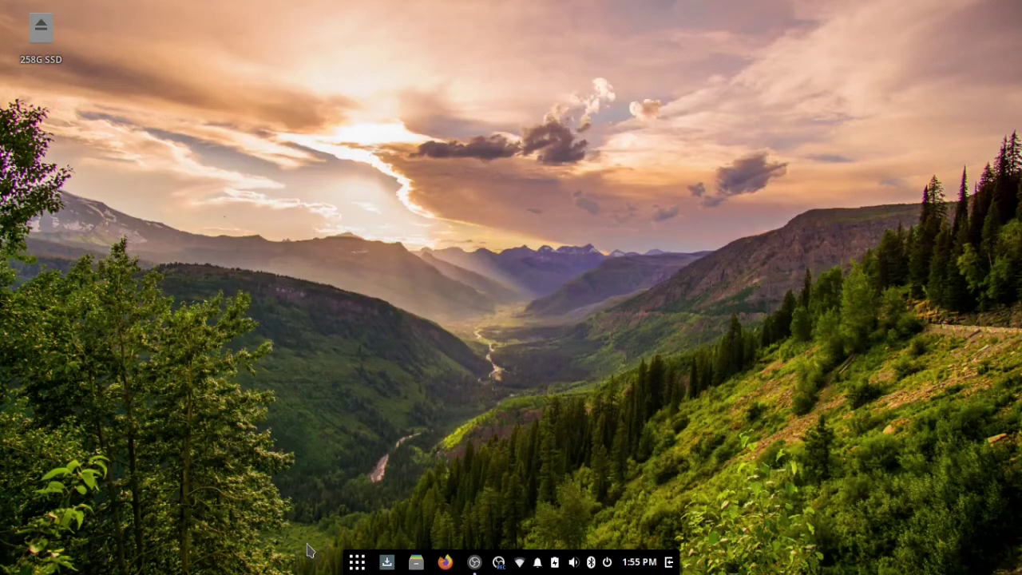
Step: Find Shotcut among the installed applications with "shot", launch it and quit it again
{"action": "left_click", "coordinate": [358, 563]}
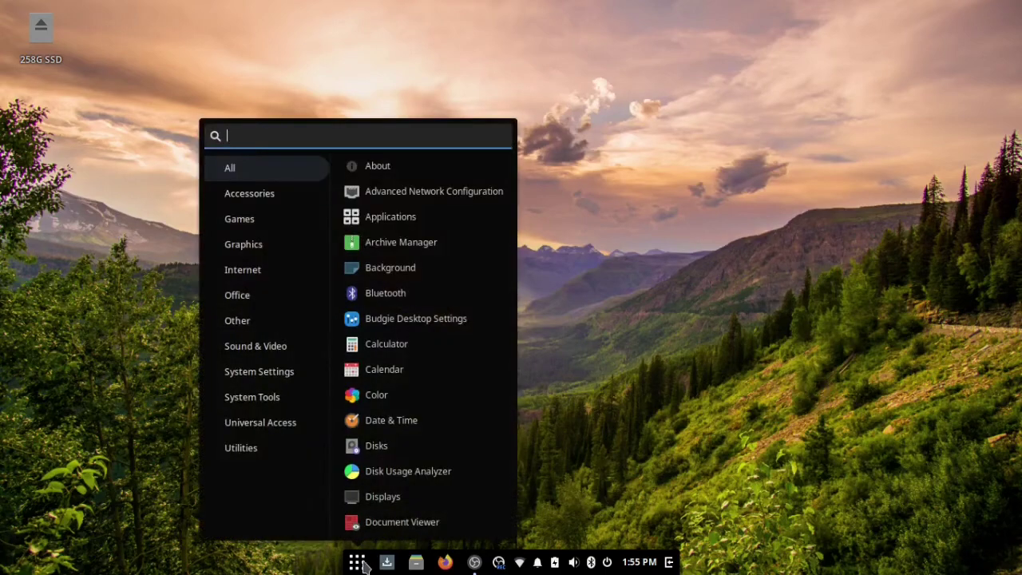
{"action": "type", "text": "shot"}
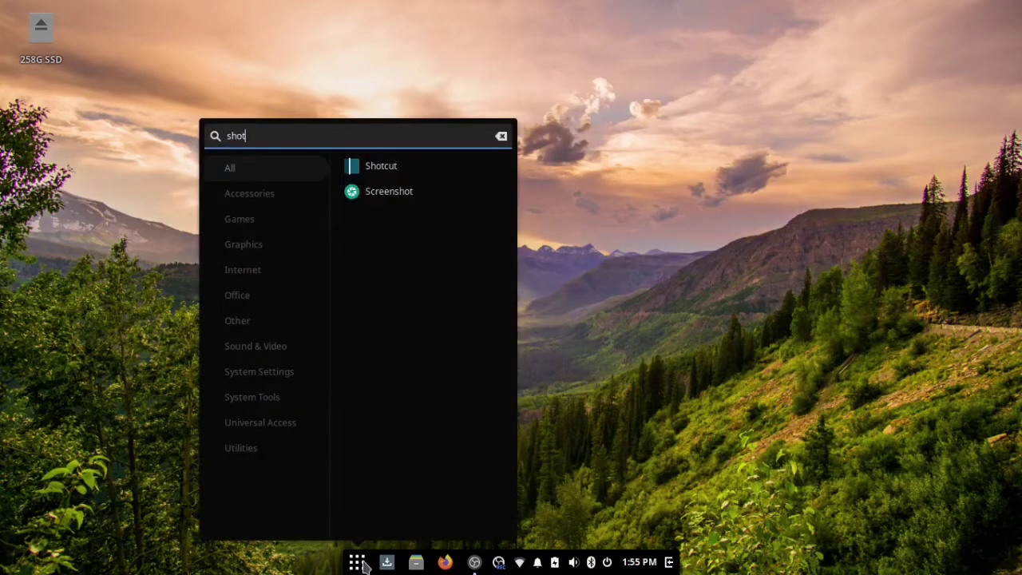
{"action": "key", "text": "Return"}
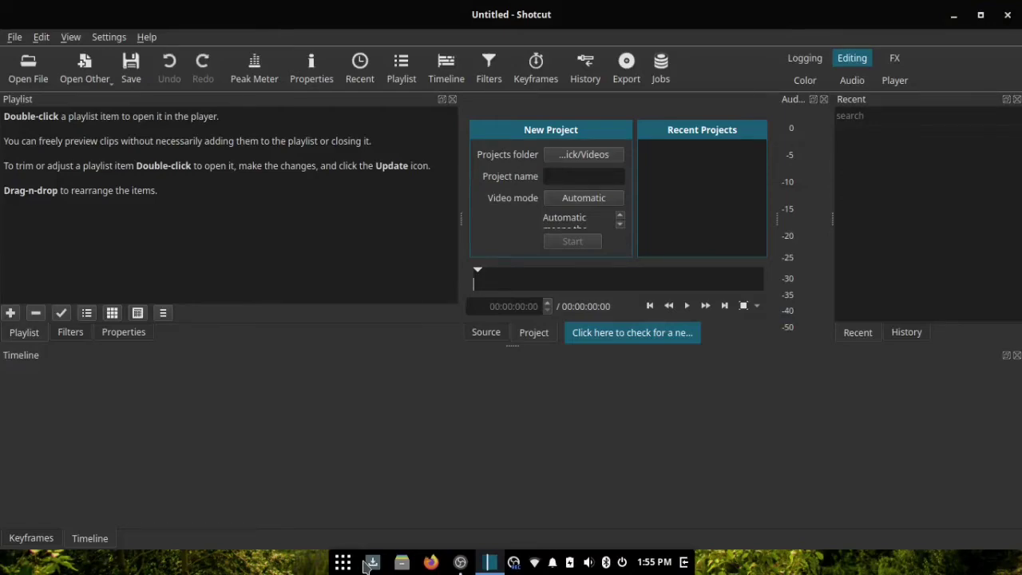
{"action": "key", "text": "ctrl+q"}
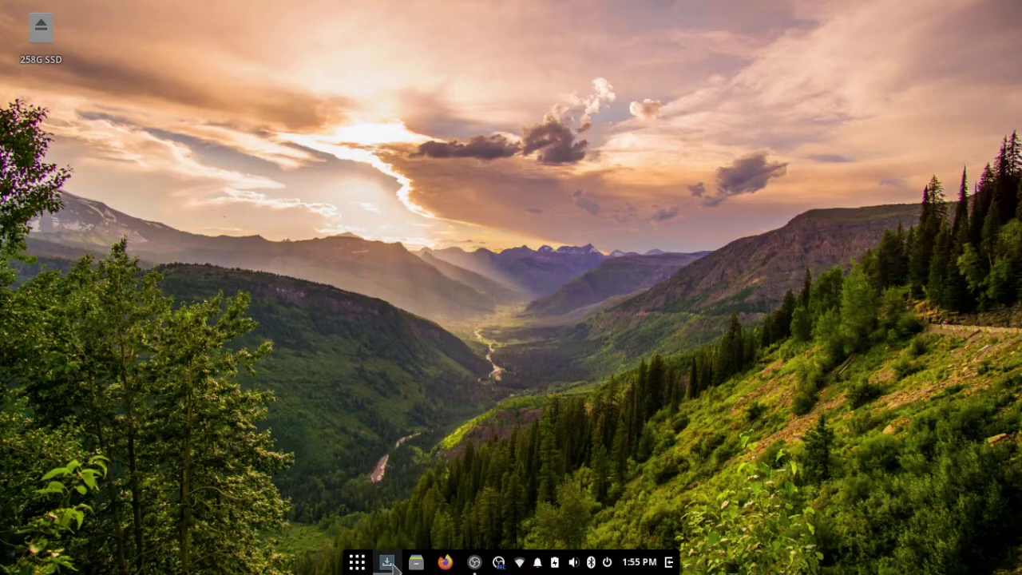
Step: Reopen the Software Center and check for software updates
{"action": "left_click", "coordinate": [391, 563]}
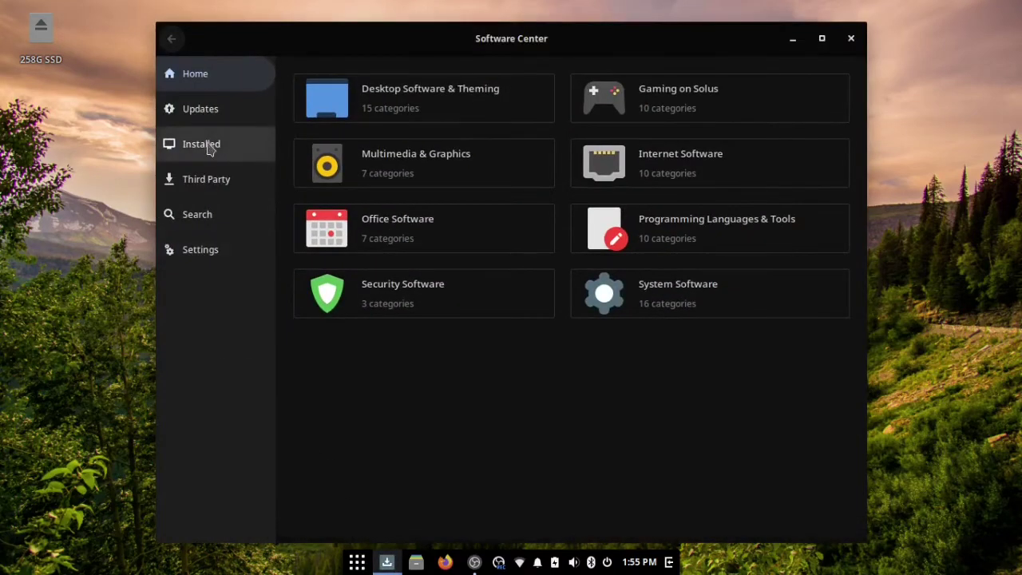
{"action": "left_click", "coordinate": [206, 117]}
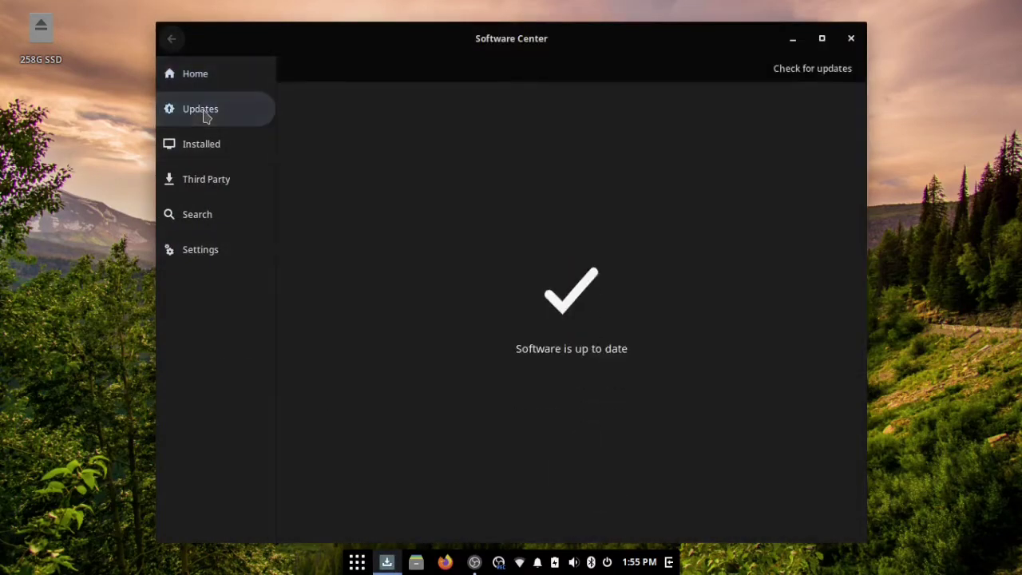
{"action": "left_click", "coordinate": [844, 72]}
Step: Browse the Third Party applications and close the Software Center
{"action": "left_click", "coordinate": [239, 186]}
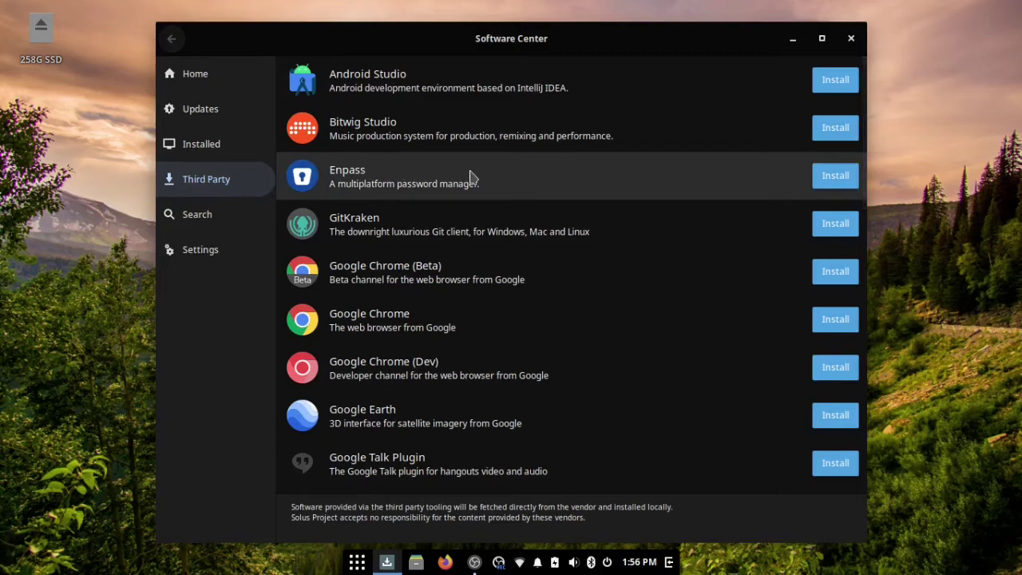
{"action": "scroll", "coordinate": [645, 188], "scroll_direction": "down", "scroll_amount": 1}
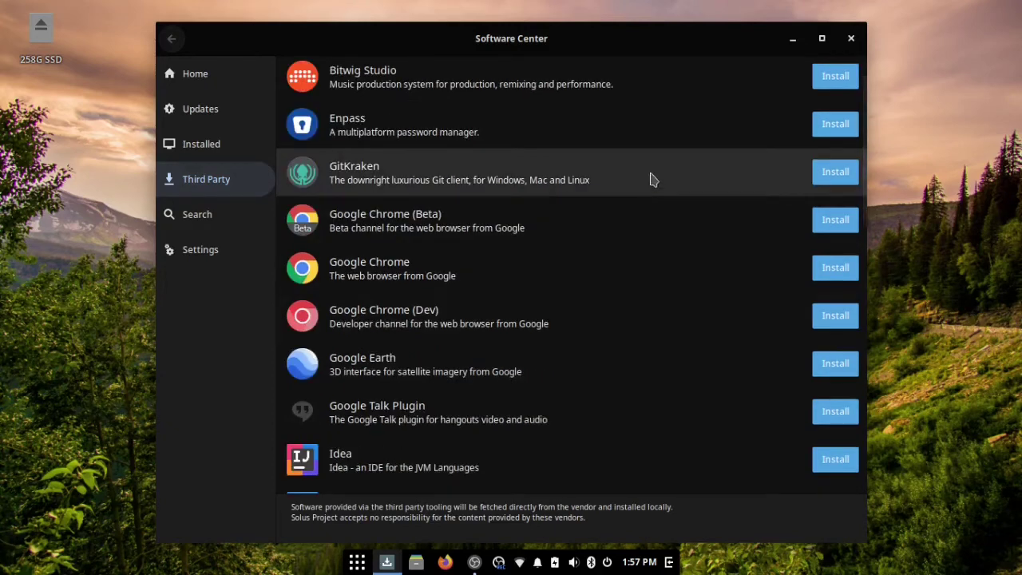
{"action": "left_click", "coordinate": [851, 38]}
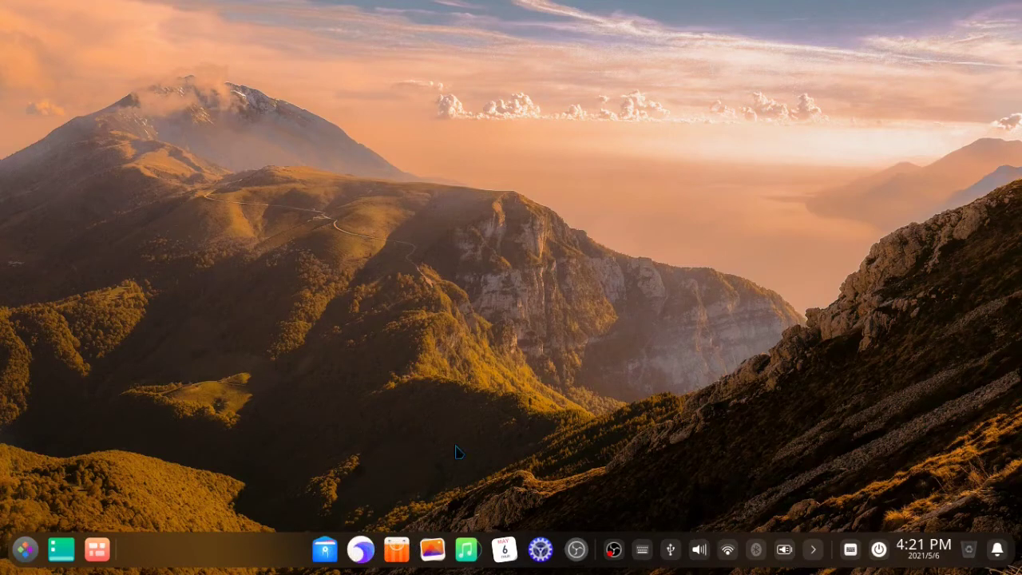
Step: Open a terminal on the Deepin-style desktop, view the running processes and memory use with htop, and quit htop
{"action": "key", "text": "ctrl+alt+t"}
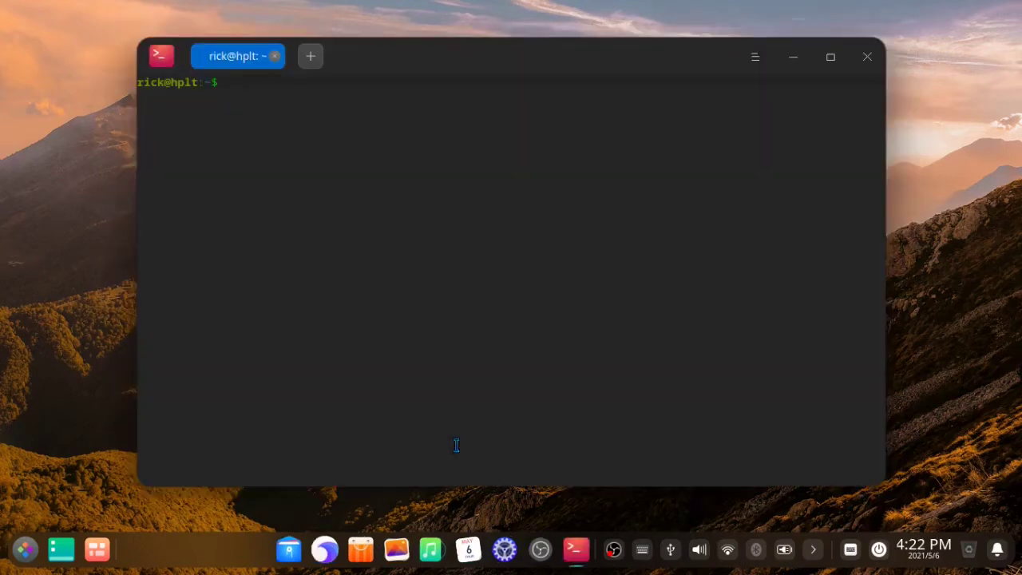
{"action": "type", "text": "htop"}
{"action": "key", "text": "Return"}
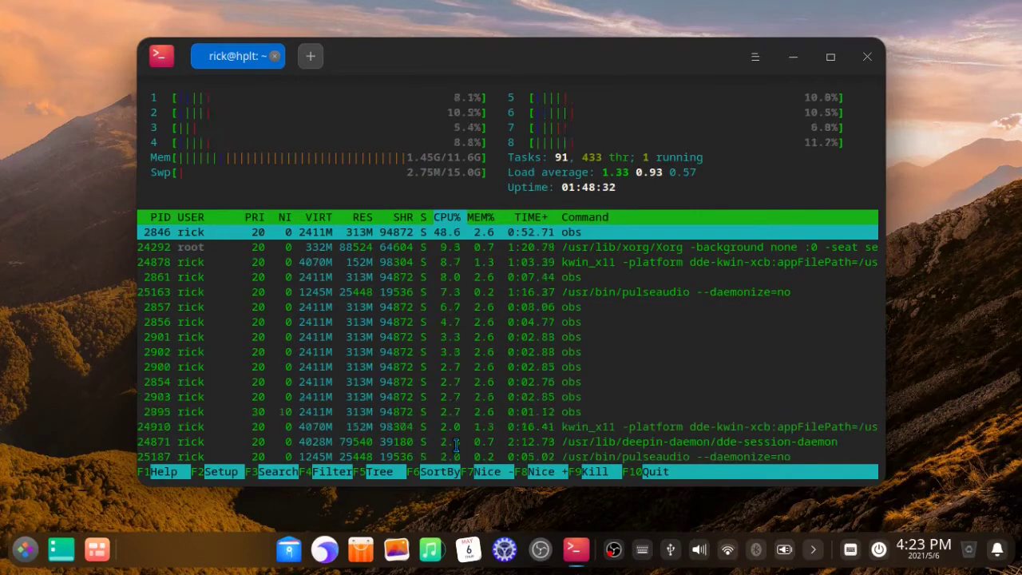
{"action": "key", "text": "q"}
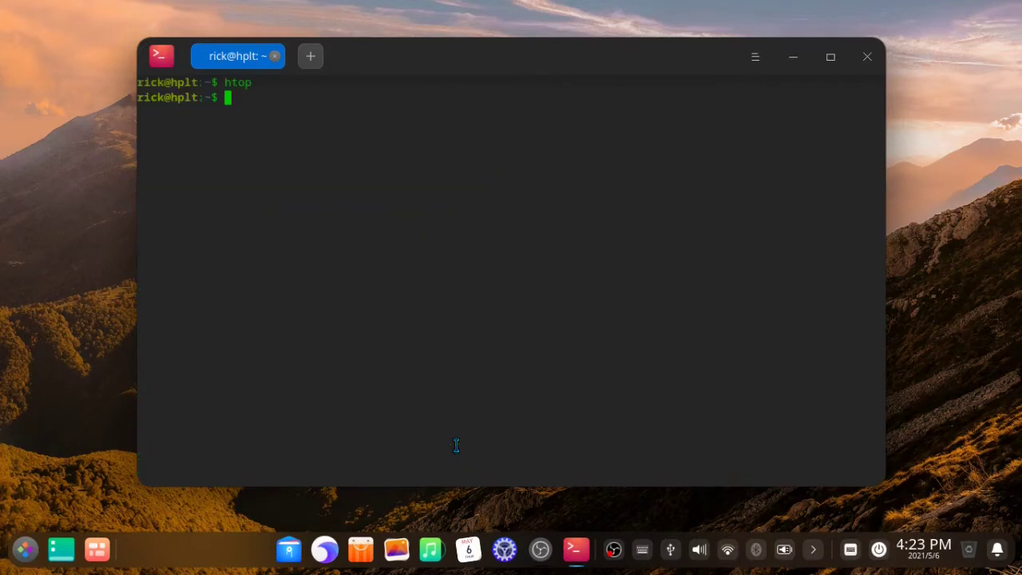
Step: Display the Deepin system information with neofetch and close the terminal
{"action": "type", "text": "neofetch"}
{"action": "key", "text": "Return"}
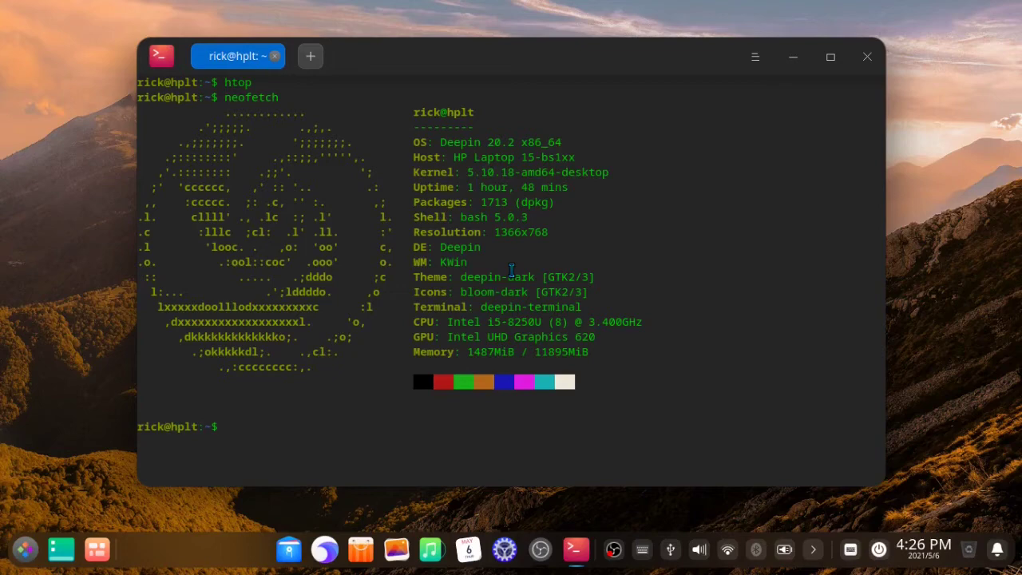
{"action": "key", "text": "ctrl+d"}
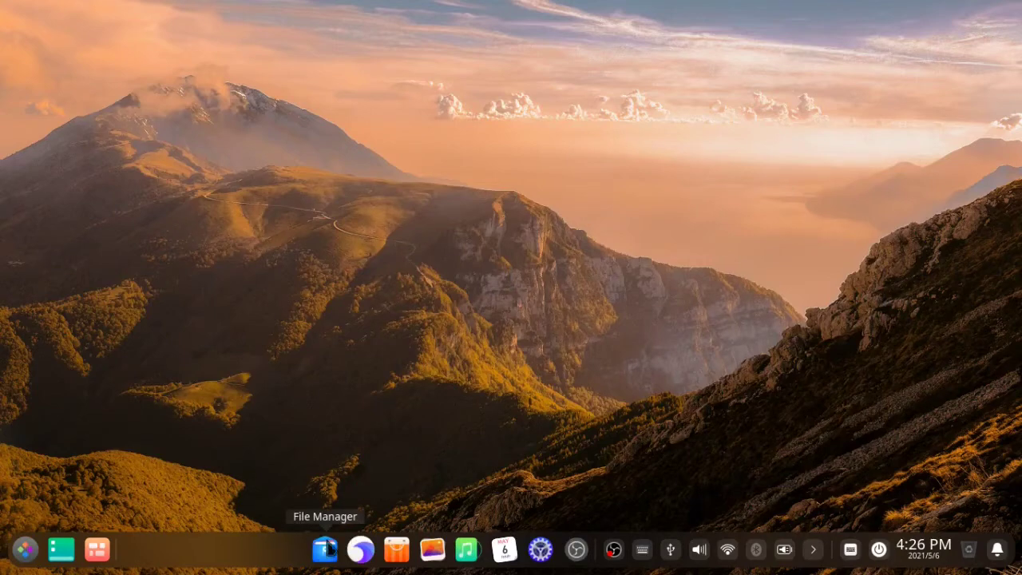
Step: Open the App Store and check its list of application updates
{"action": "left_click", "coordinate": [393, 551]}
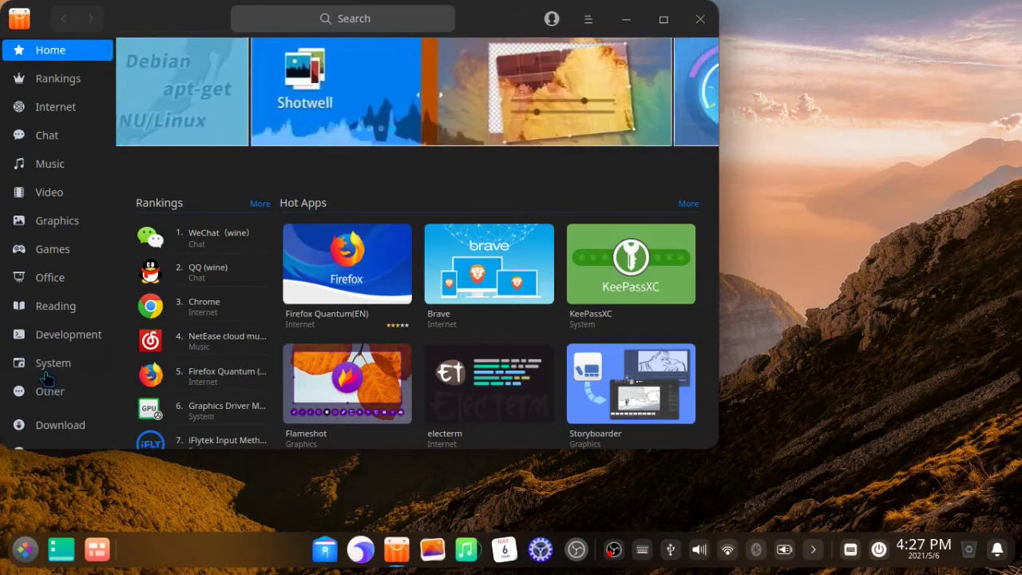
{"action": "scroll", "coordinate": [46, 379], "scroll_direction": "down", "scroll_amount": 2}
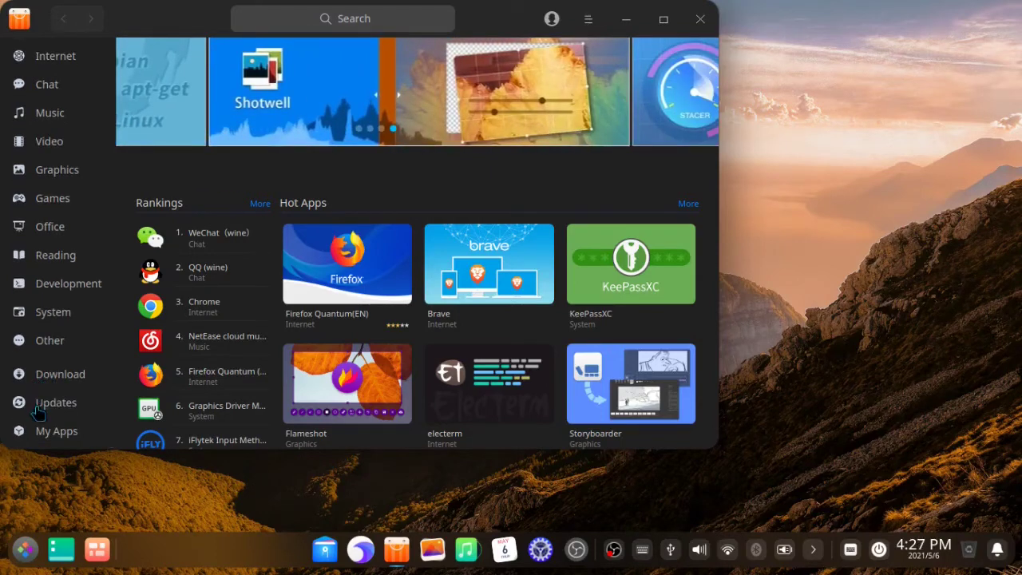
{"action": "left_click", "coordinate": [39, 410]}
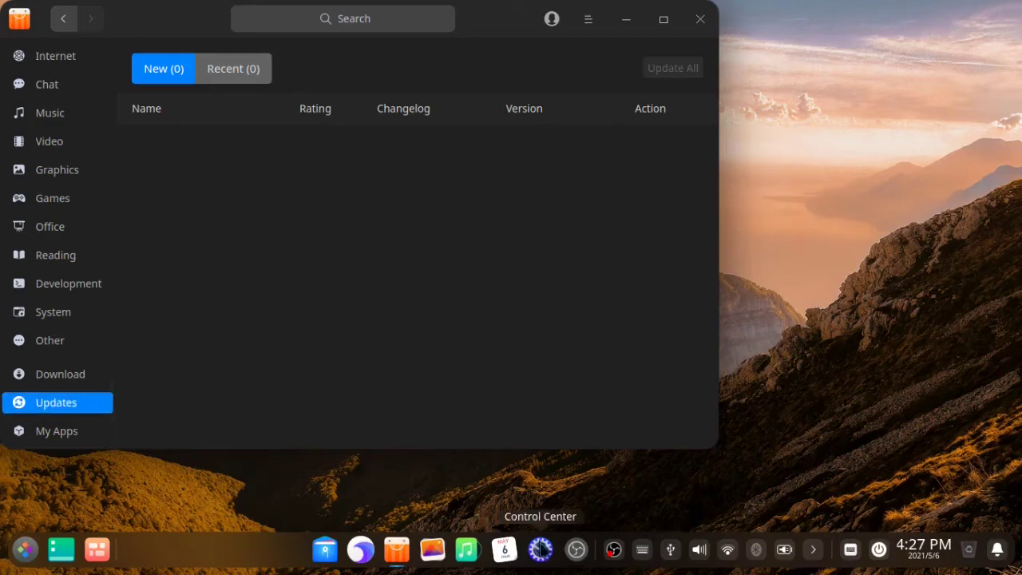
Step: Check the system update status in the Control Center and close the Control Center
{"action": "left_click", "coordinate": [539, 549]}
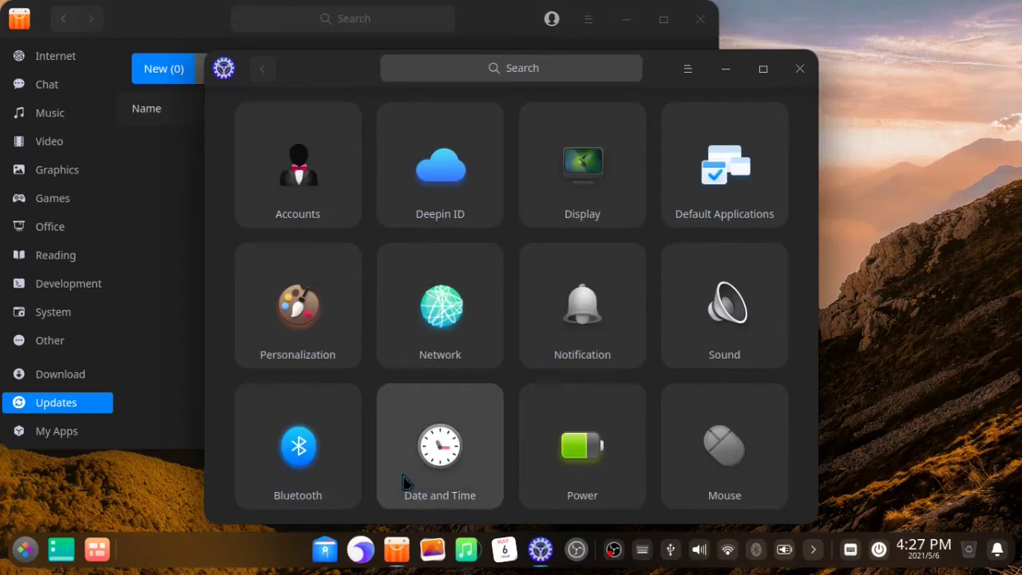
{"action": "scroll", "coordinate": [405, 481], "scroll_direction": "down", "scroll_amount": 2}
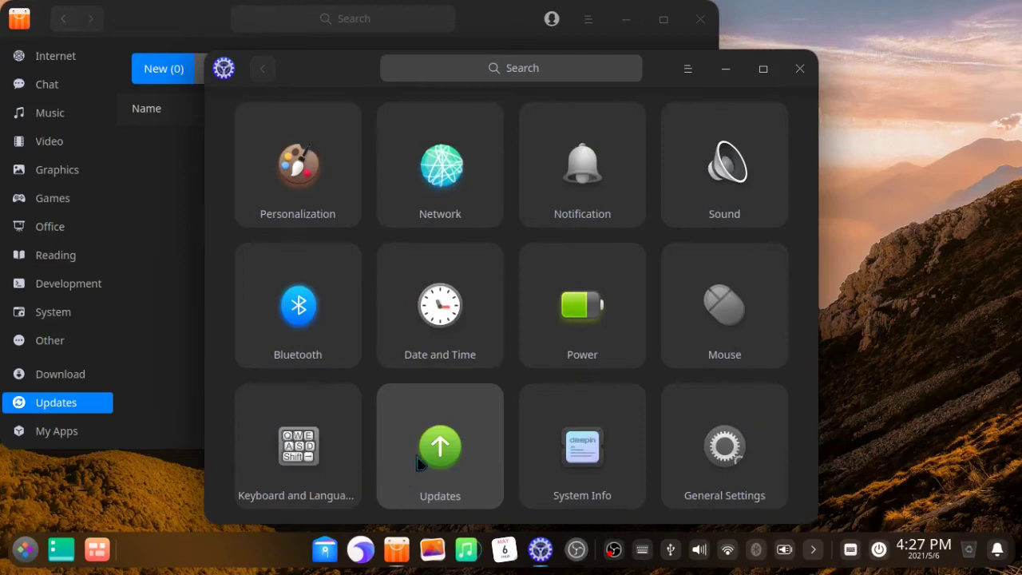
{"action": "left_click", "coordinate": [425, 454]}
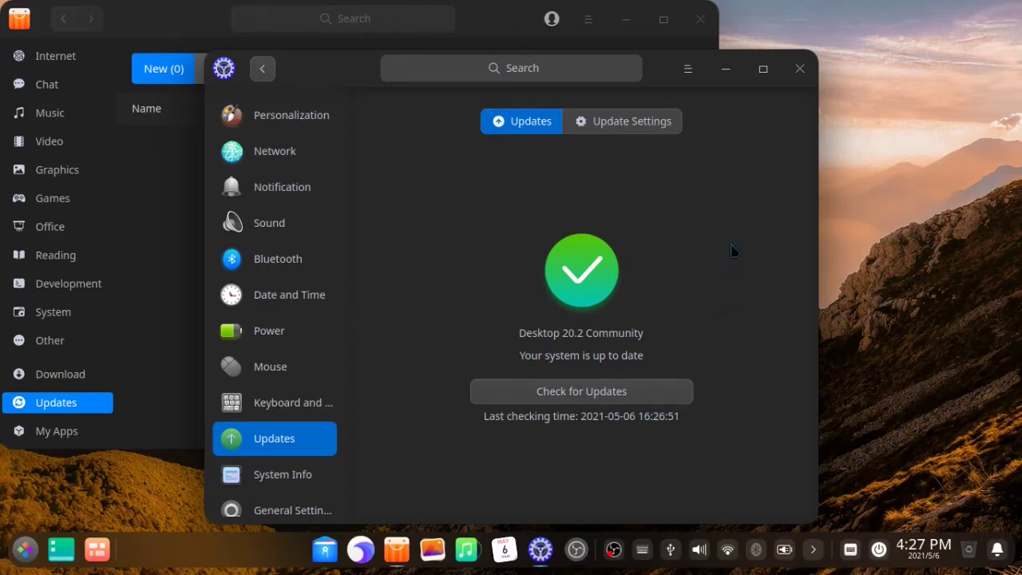
{"action": "left_click", "coordinate": [799, 68]}
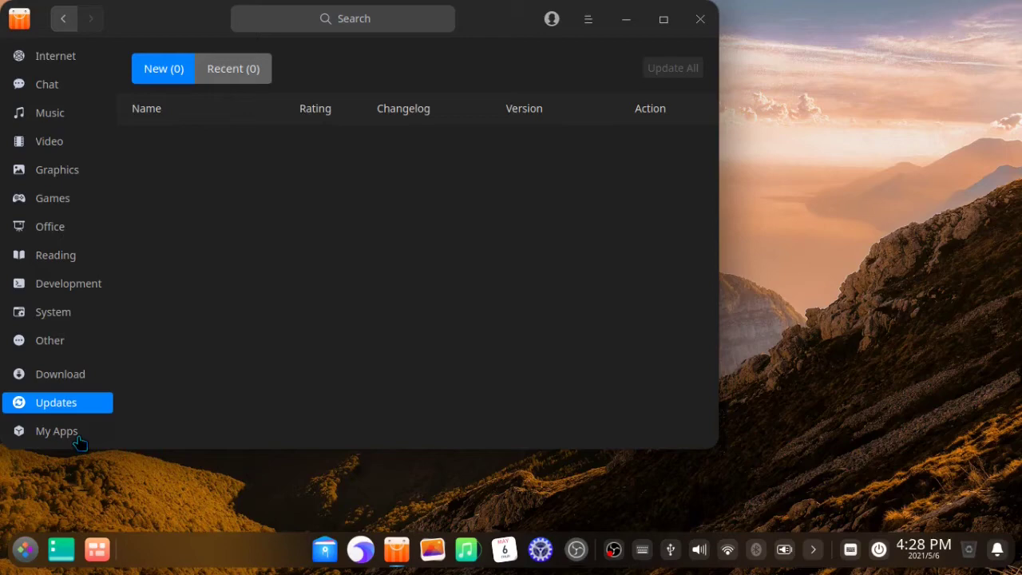
Step: Install Mines from the Games category of the App Store
{"action": "left_click", "coordinate": [64, 200]}
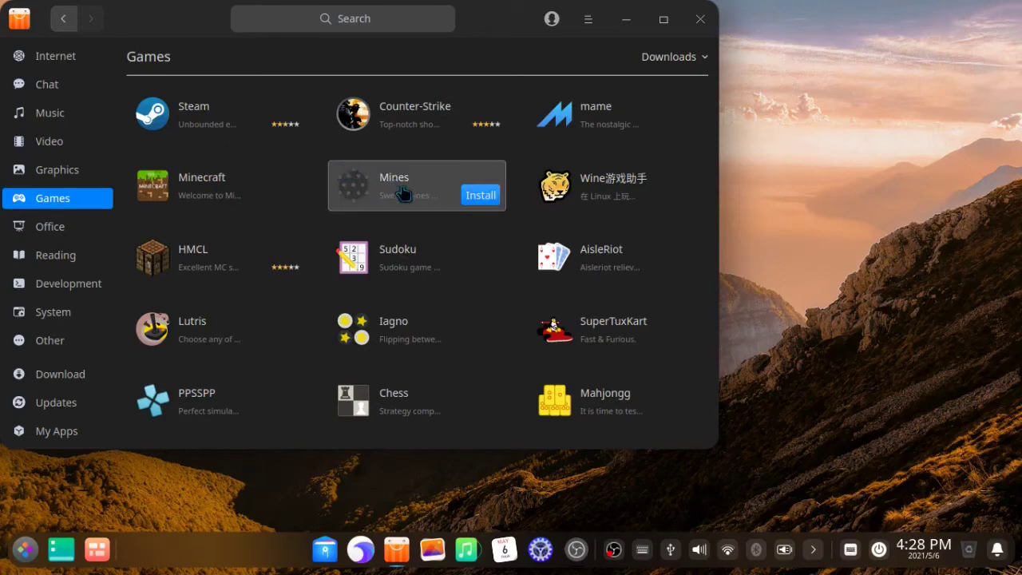
{"action": "left_click", "coordinate": [472, 199]}
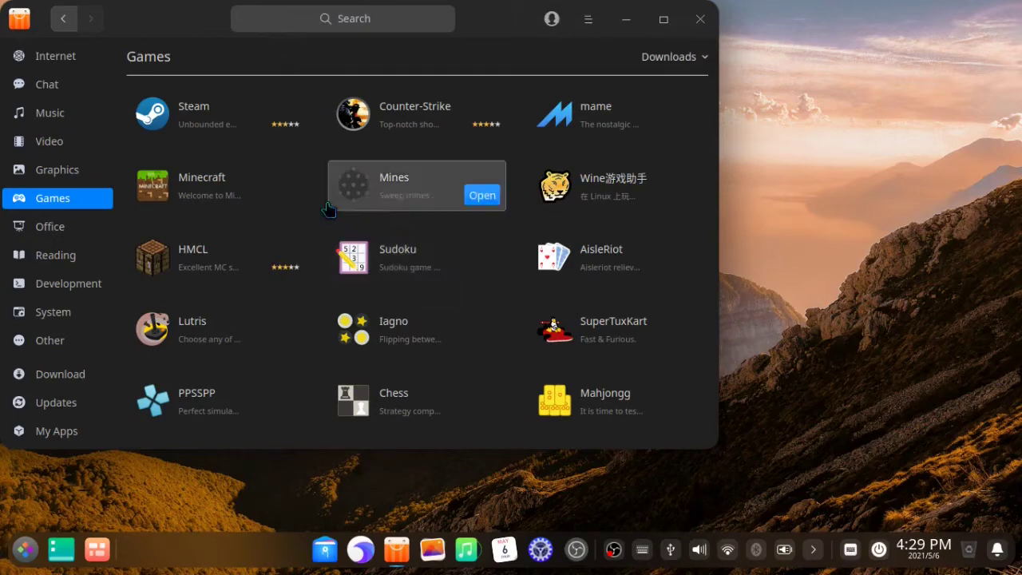
Step: Search the App Store for "shotcut"
{"action": "left_click", "coordinate": [320, 19]}
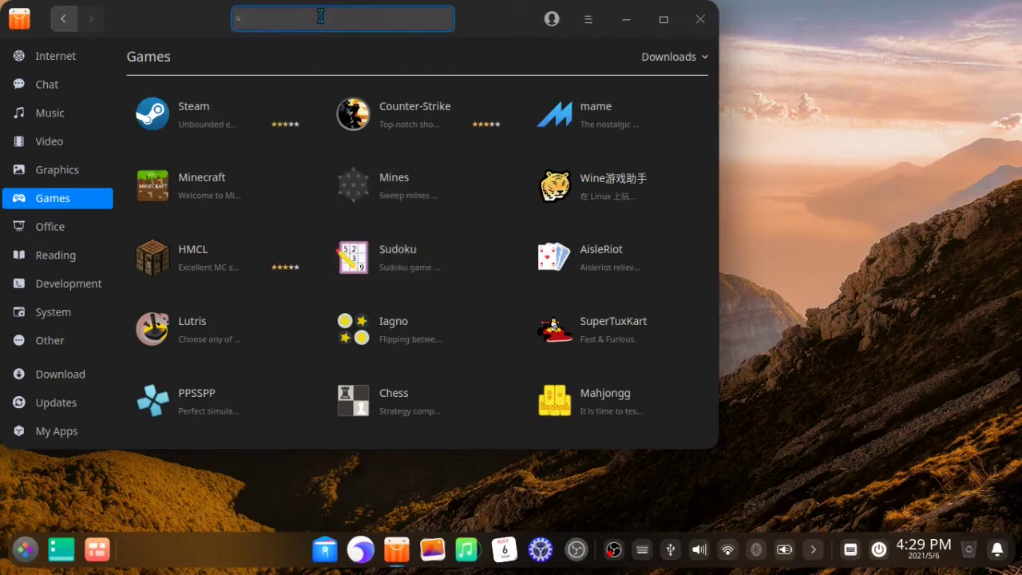
{"action": "type", "text": "shotcu"}
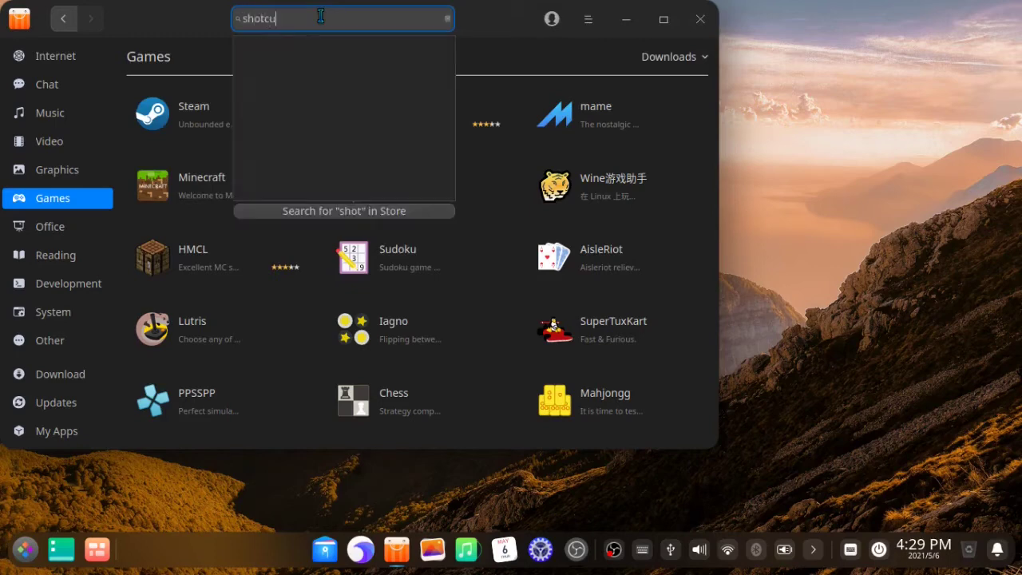
{"action": "type", "text": "t"}
{"action": "key", "text": "Return"}
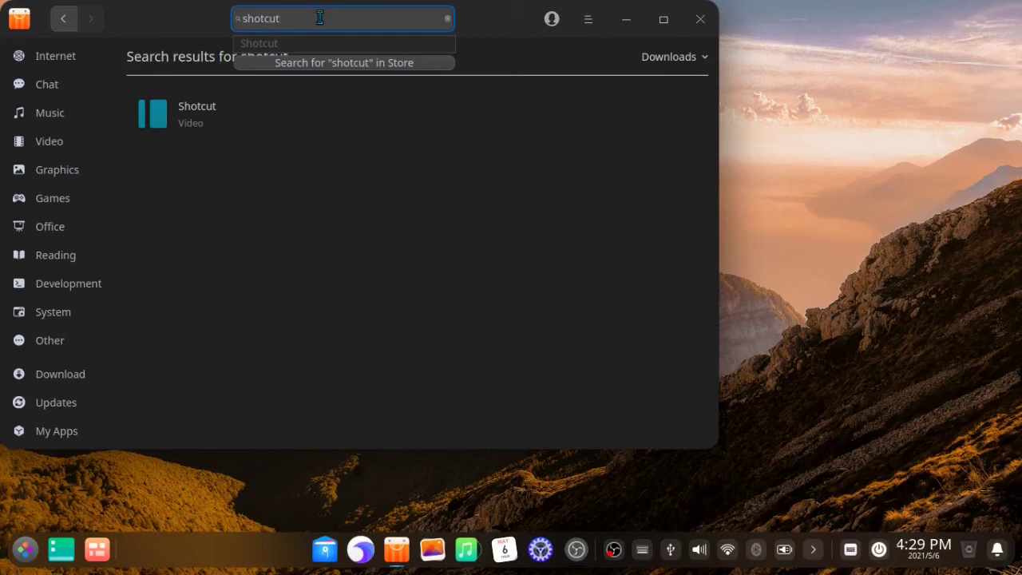
{"action": "mouse_move", "coordinate": [239, 99]}
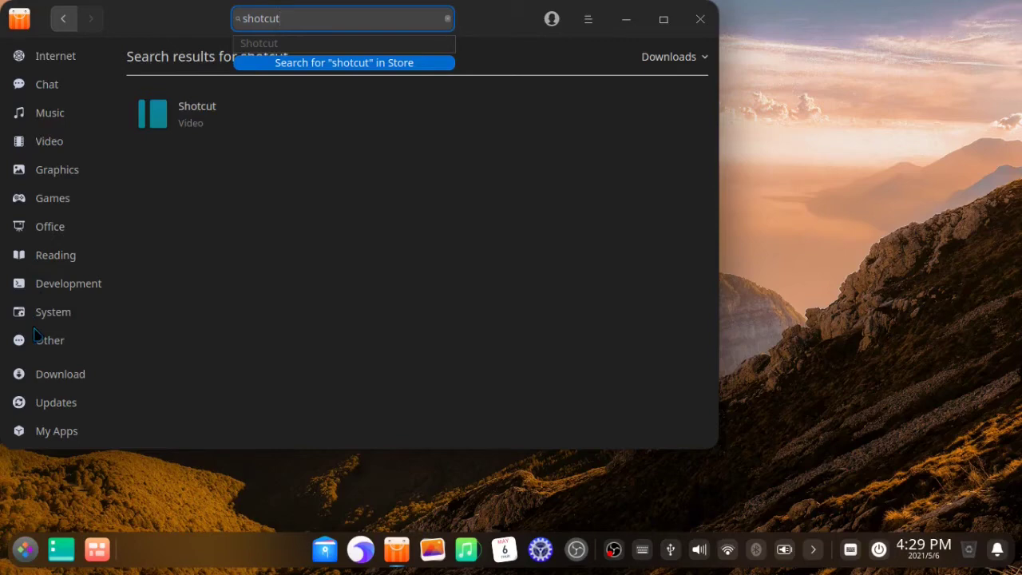
Step: Review the locally installed applications in the App Store and close the store
{"action": "left_click", "coordinate": [48, 437]}
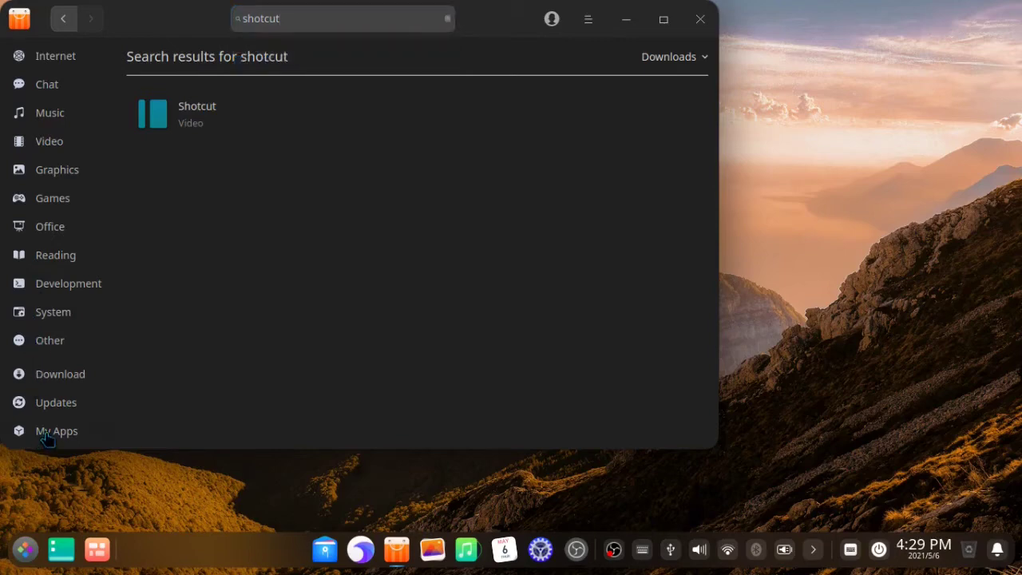
{"action": "left_click", "coordinate": [48, 437]}
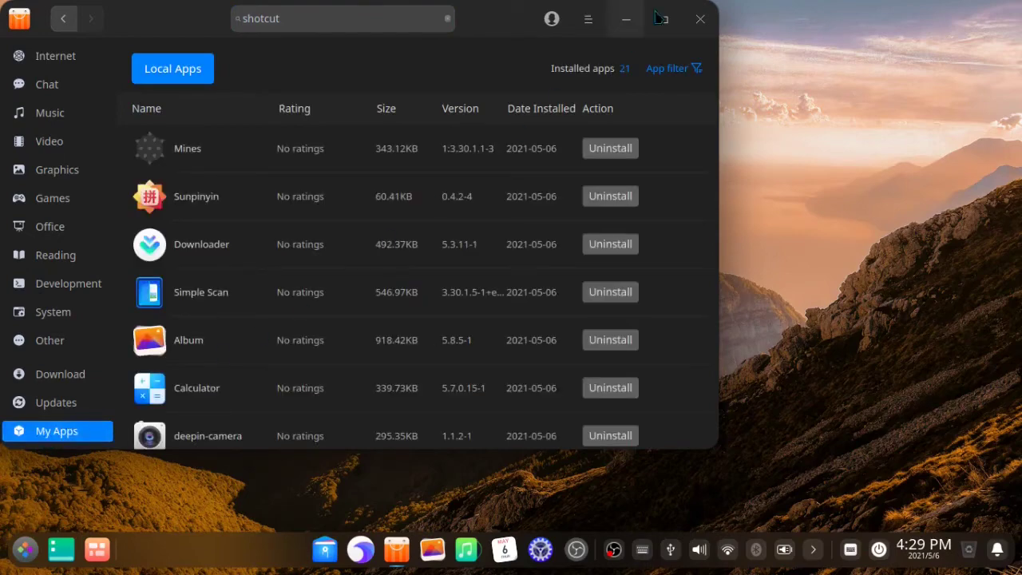
{"action": "left_click", "coordinate": [700, 19]}
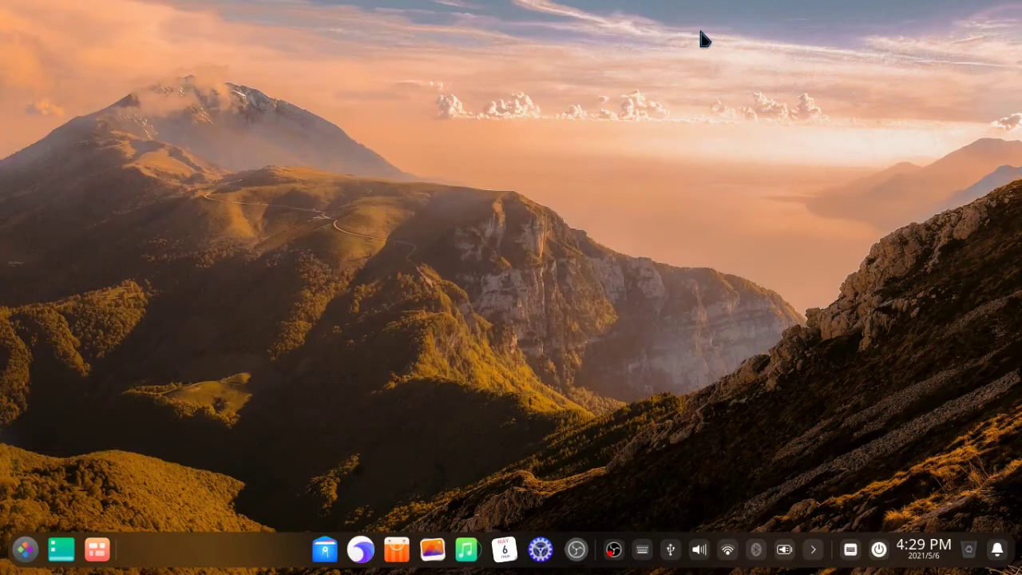
Step: Launch Mines, play a few moves on the 8 × 8 board with 10 mines, and close the game
{"action": "key", "text": "super"}
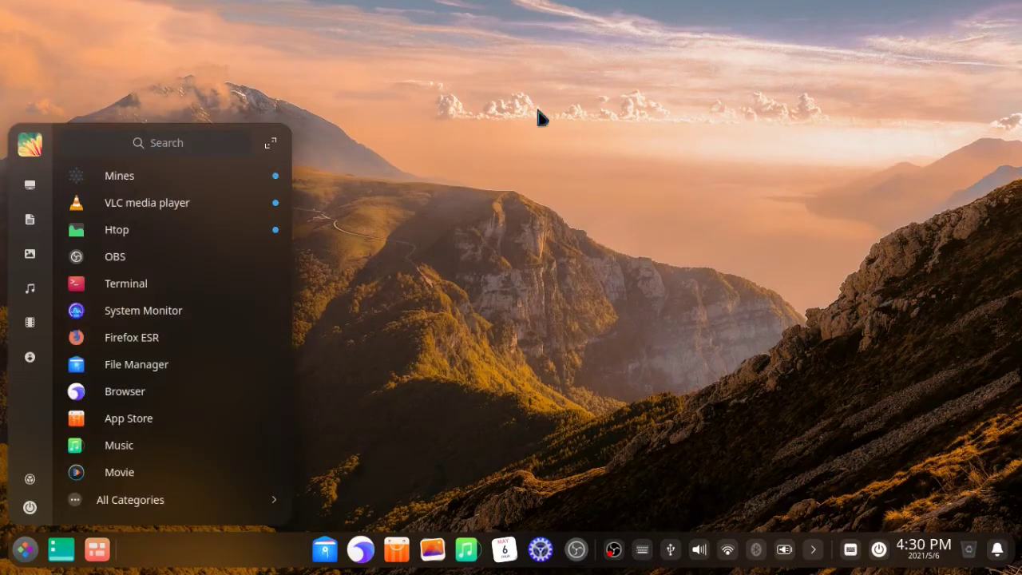
{"action": "left_click", "coordinate": [223, 190]}
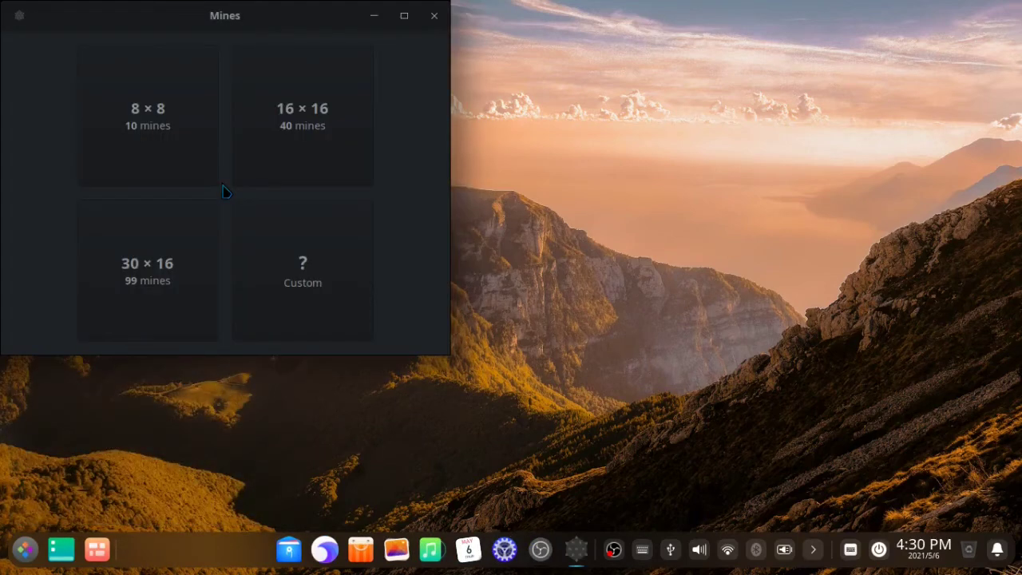
{"action": "left_click", "coordinate": [207, 160]}
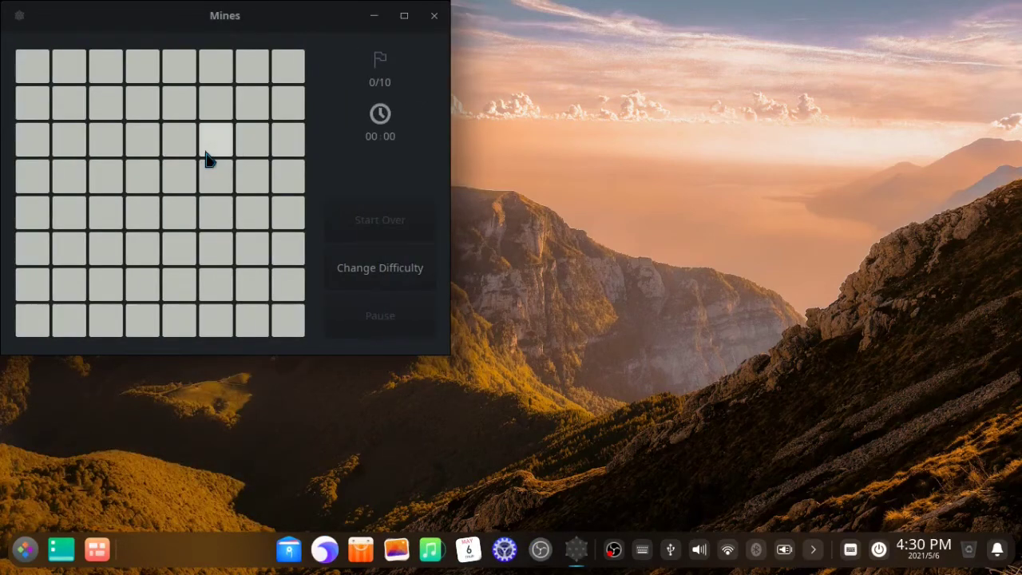
{"action": "left_click", "coordinate": [210, 151]}
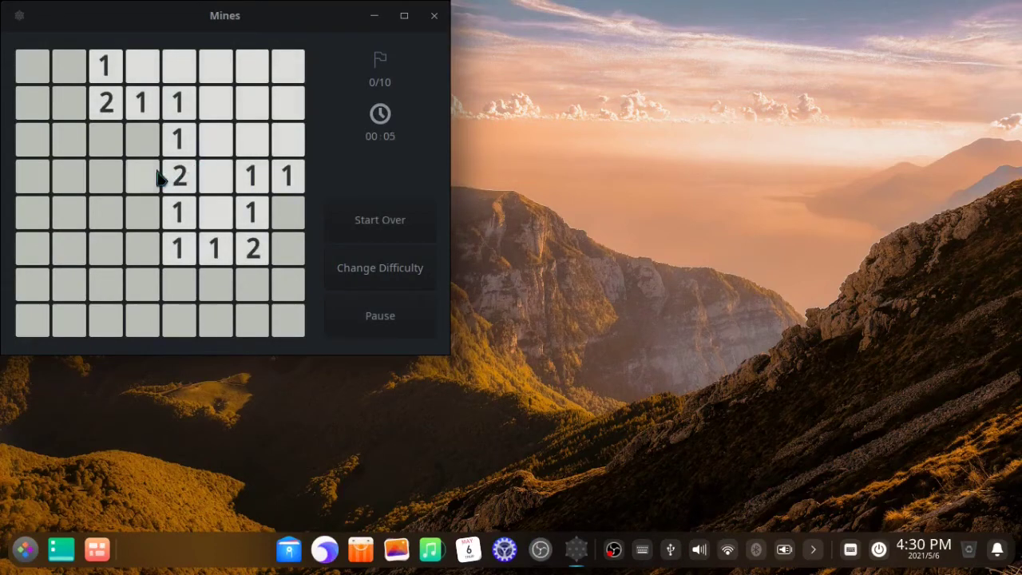
{"action": "left_click", "coordinate": [101, 152]}
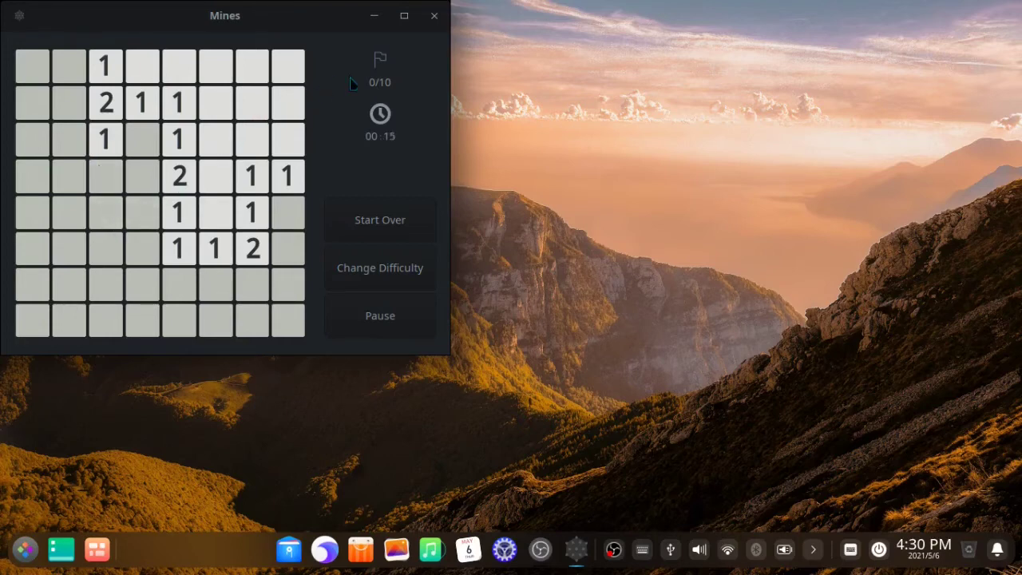
{"action": "left_click", "coordinate": [434, 16]}
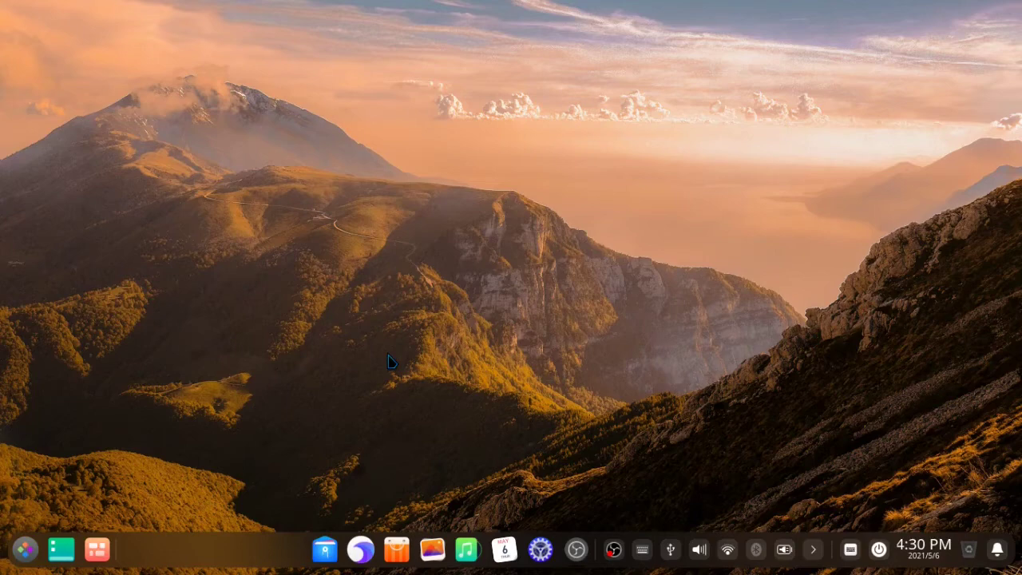
Step: Launch the Deepin Browser and search the web with Baidu for the personal online handle
{"action": "key", "text": "super"}
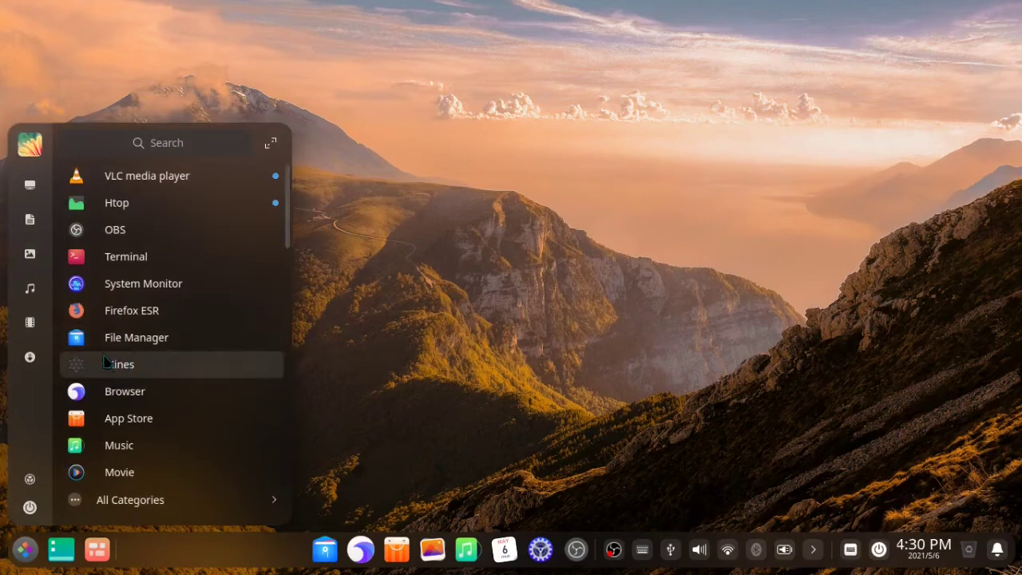
{"action": "left_click", "coordinate": [31, 324]}
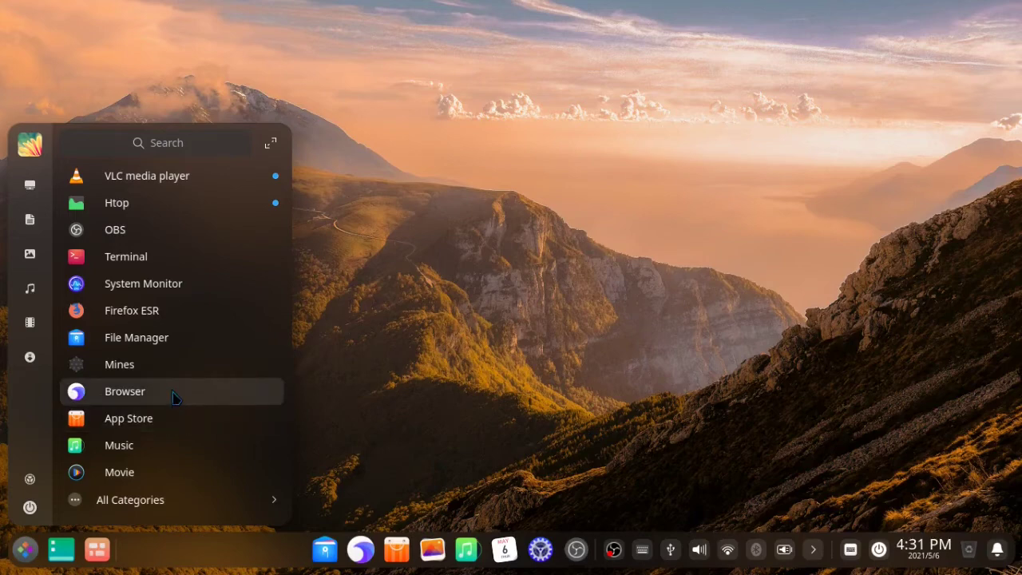
{"action": "left_click", "coordinate": [125, 392]}
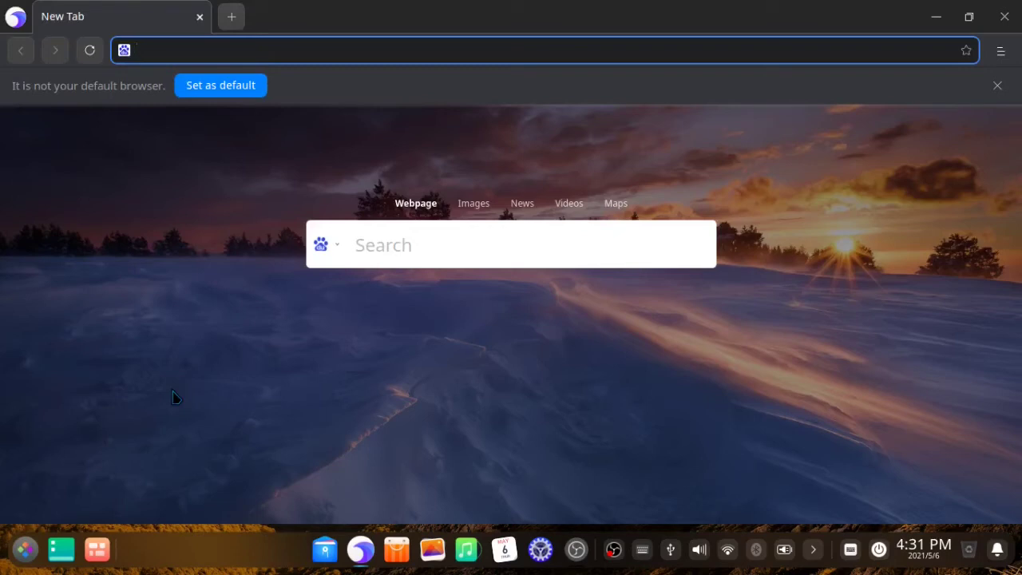
{"action": "left_click", "coordinate": [410, 255]}
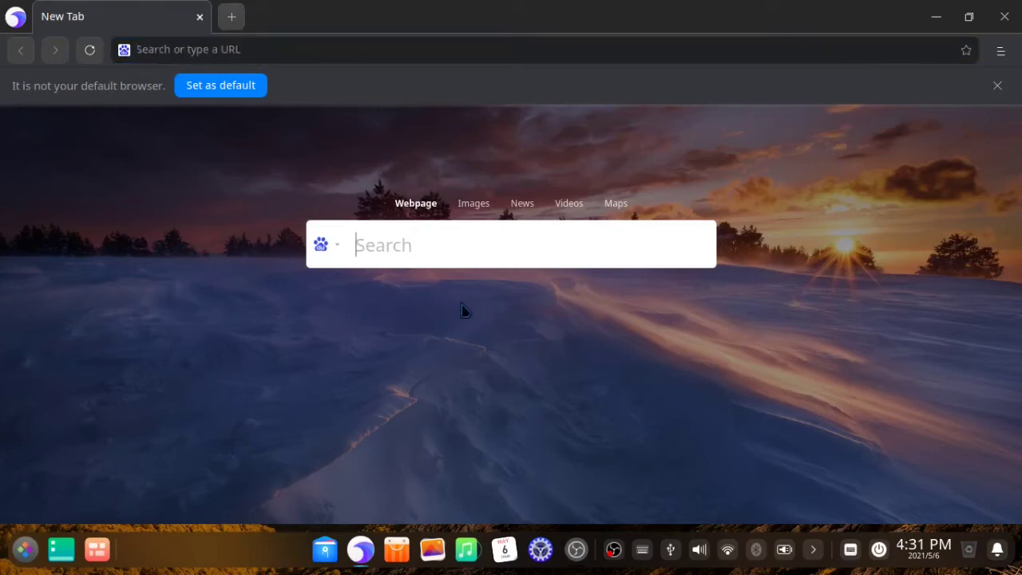
{"action": "type", "text": "rloc"}
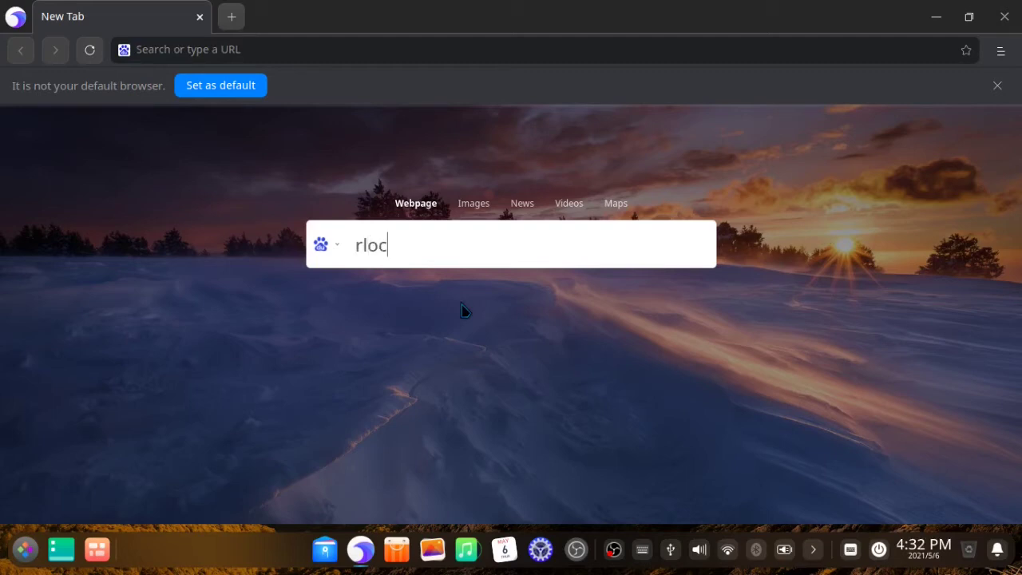
{"action": "key", "text": "BackSpace"}
{"action": "key", "text": "BackSpace"}
{"action": "type", "text": "copple"}
{"action": "key", "text": "Return"}
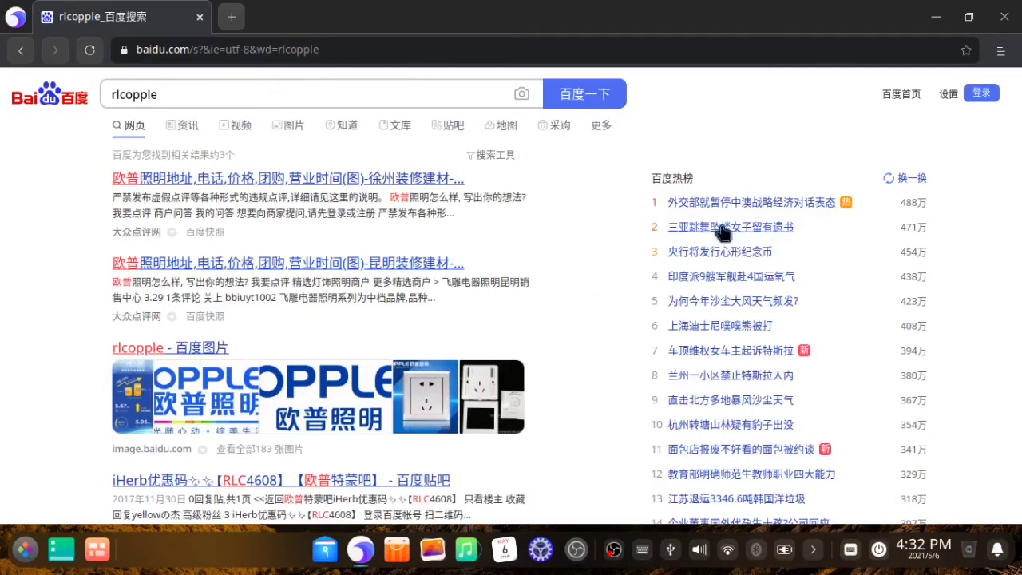
Step: View the browser's main menu options and close the browser
{"action": "left_click", "coordinate": [1002, 51]}
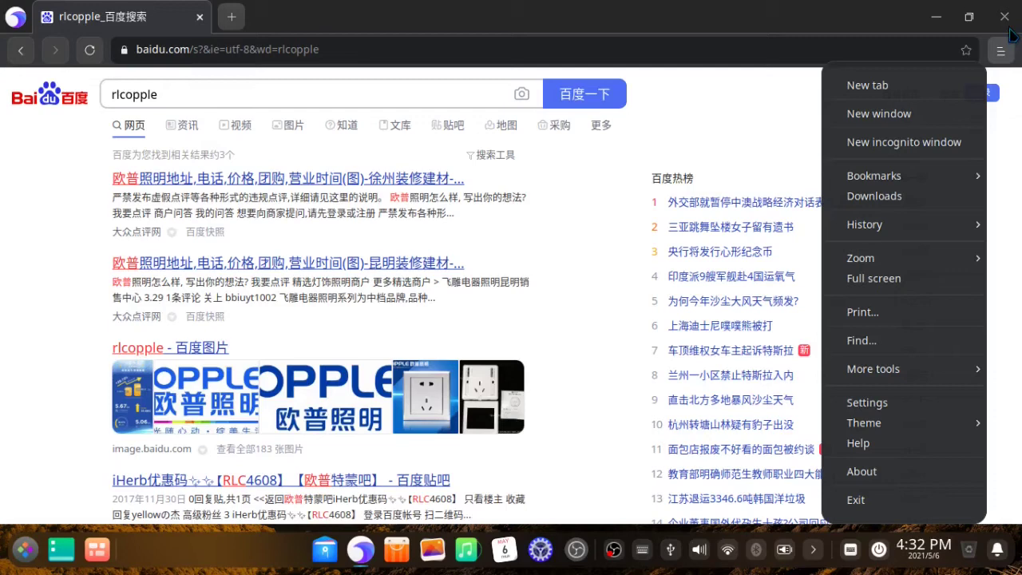
{"action": "left_click", "coordinate": [1010, 30]}
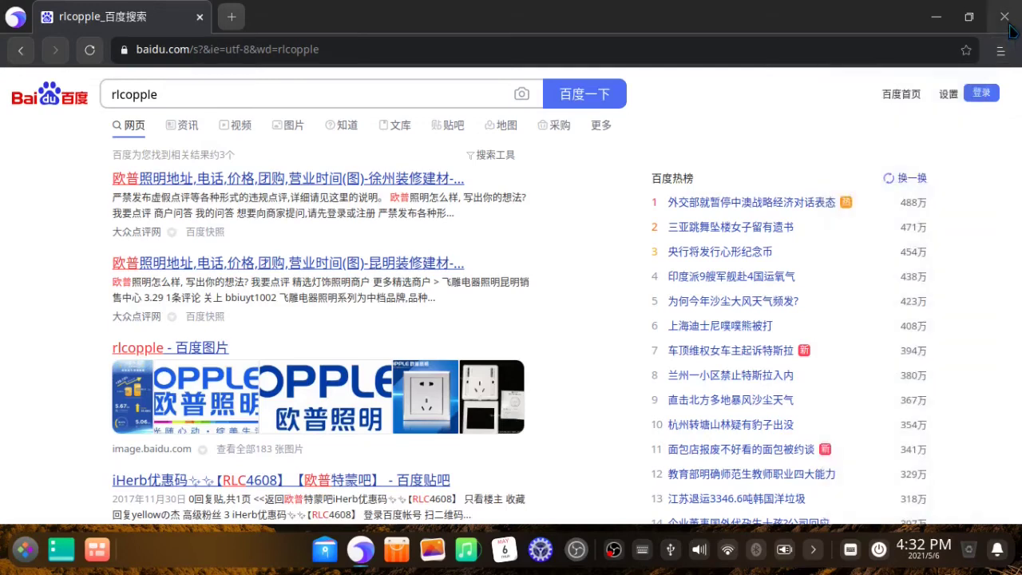
{"action": "left_click", "coordinate": [1010, 30]}
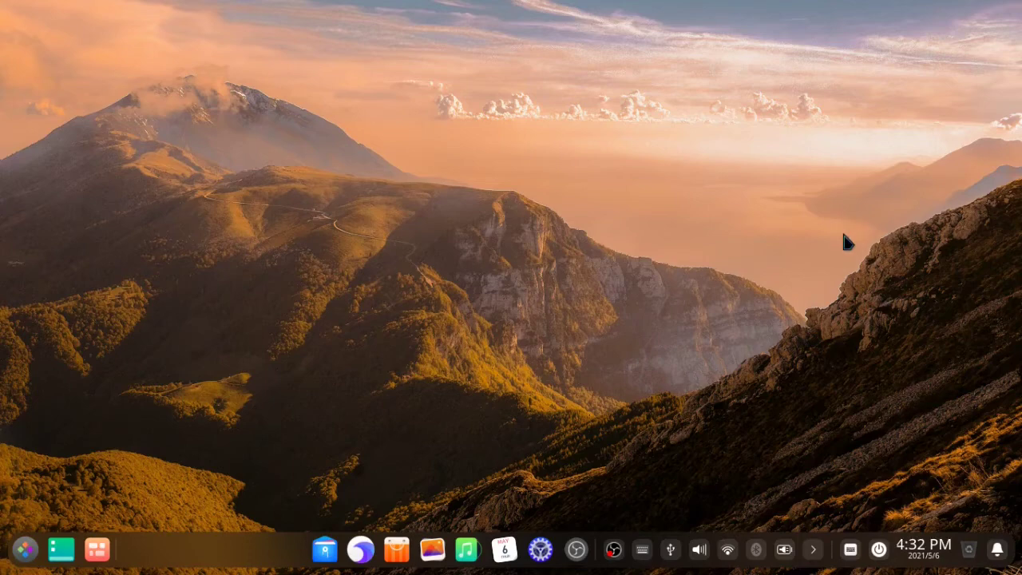
Step: Open the wallpaper and screensaver chooser for the desktop
{"action": "right_click", "coordinate": [515, 318]}
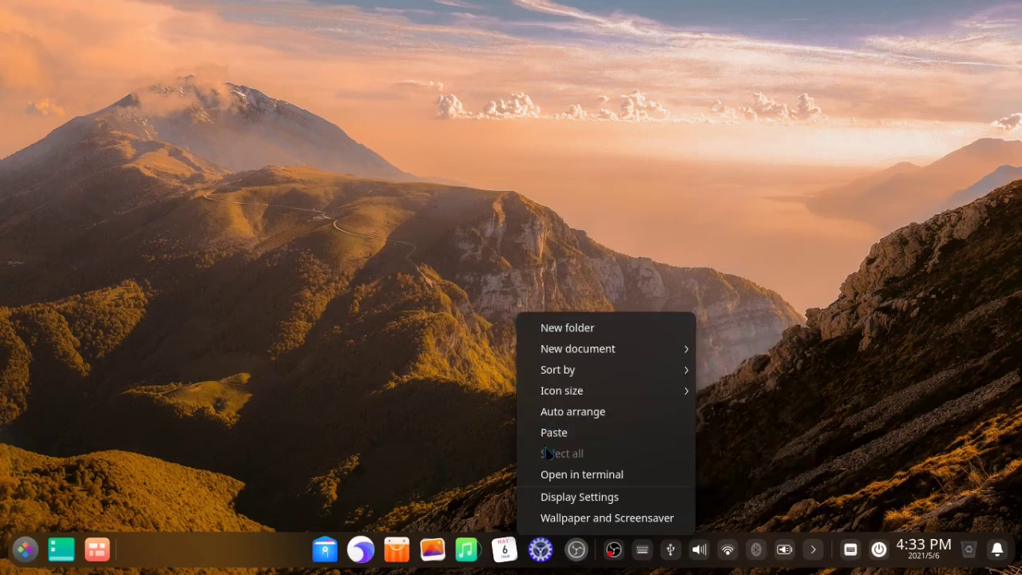
{"action": "left_click", "coordinate": [546, 518]}
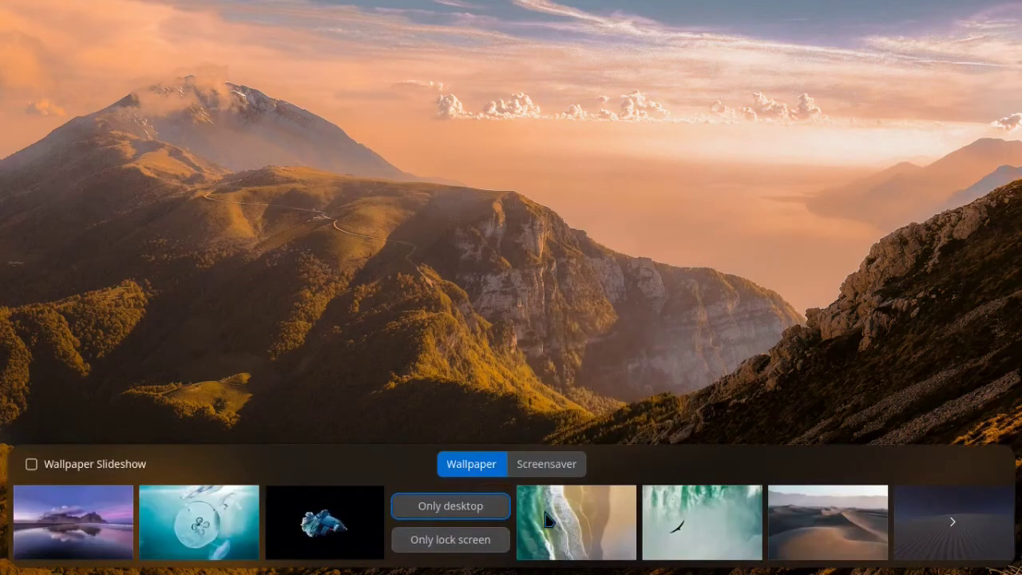